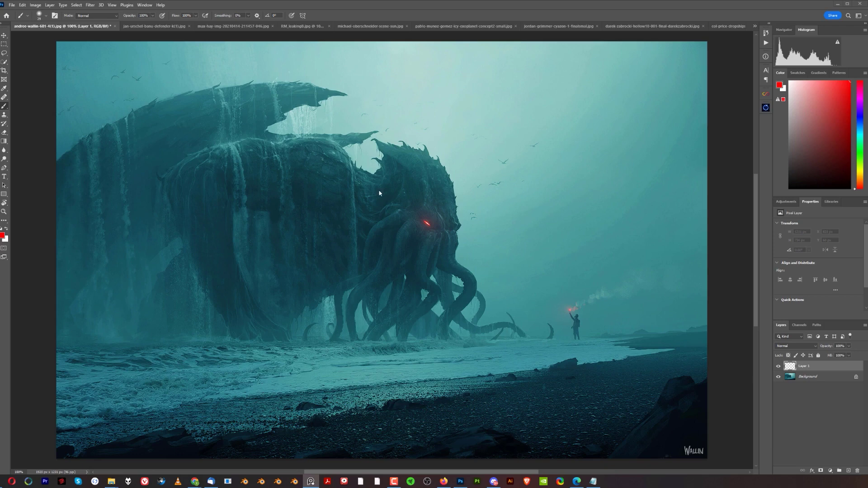
Step: Paint a red rule-of-thirds grid of two straight vertical and two straight horizontal brush lines across the creature painting
click(738, 252)
click(211, 54)
shift+click(214, 432)
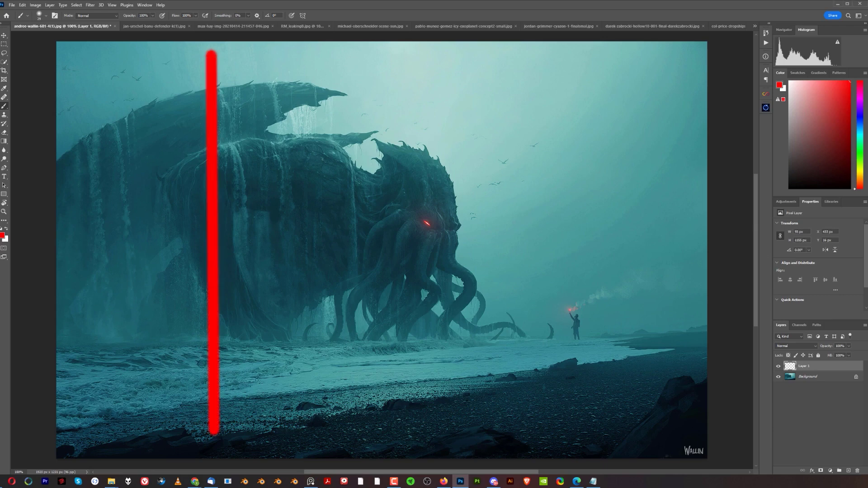
click(71, 164)
shift+click(702, 153)
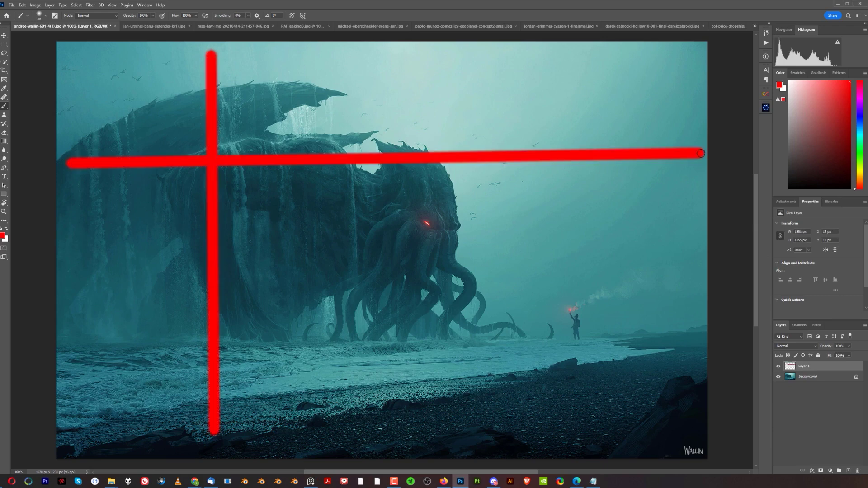
shift+click(698, 336)
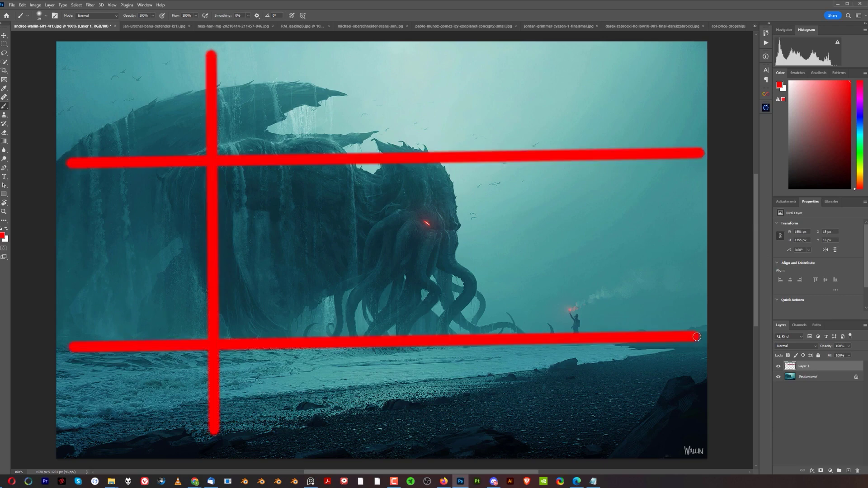
click(558, 59)
shift+click(554, 436)
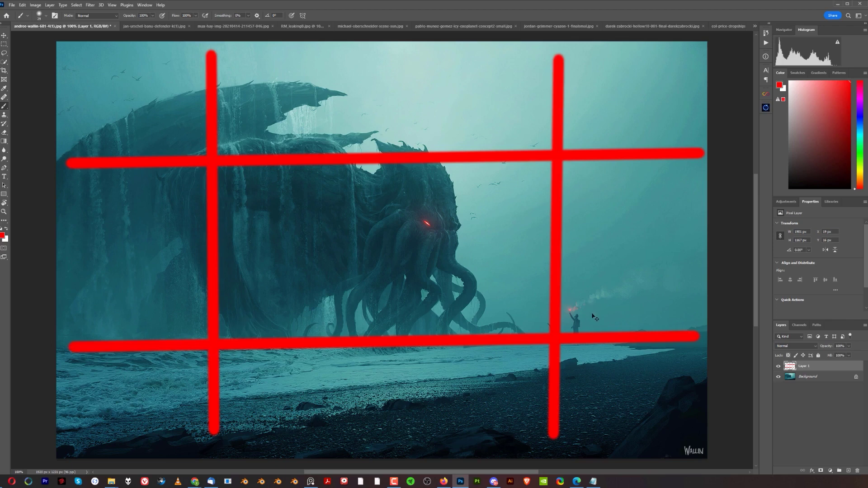
Step: Undo all the red rule-of-thirds grid lines
key(ctrl+z)
key(ctrl+z)
key(ctrl+z)
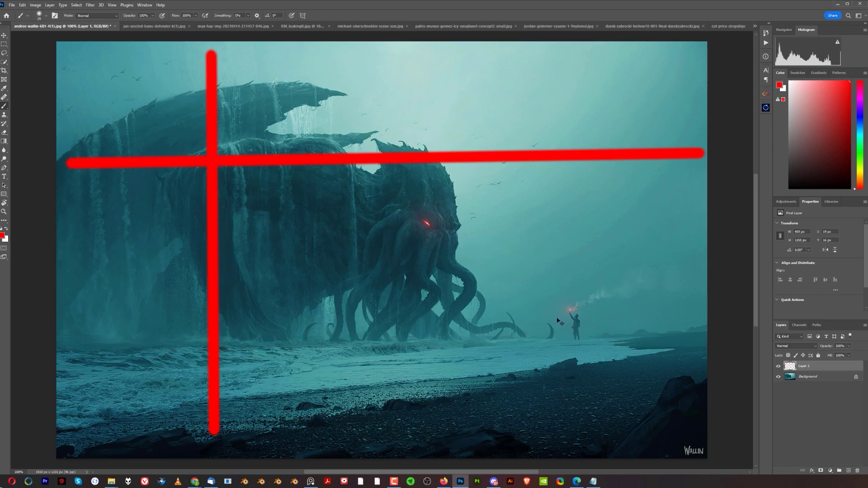
key(ctrl+z)
key(ctrl+z)
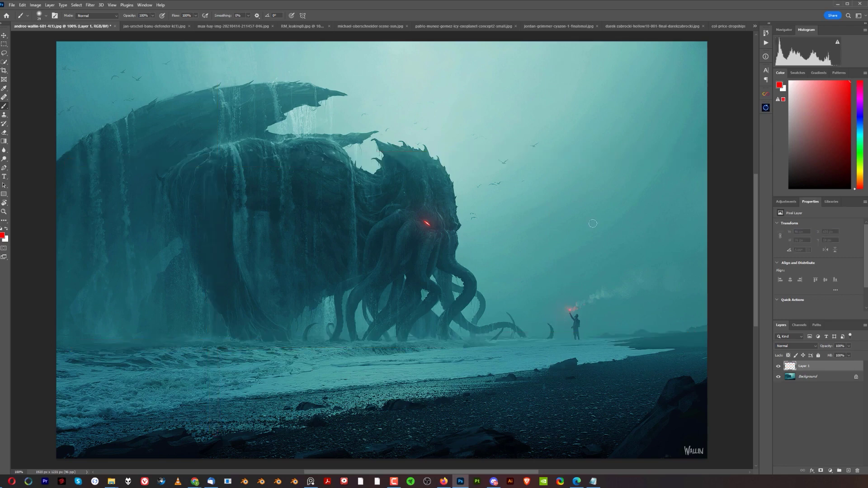
Step: Try straight vertical red dividing lines just beside the creature's head and undo them
click(456, 53)
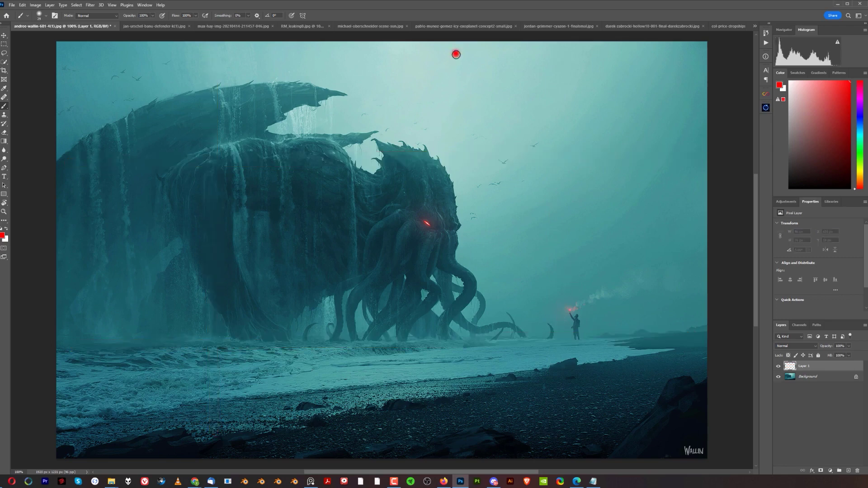
shift+click(461, 426)
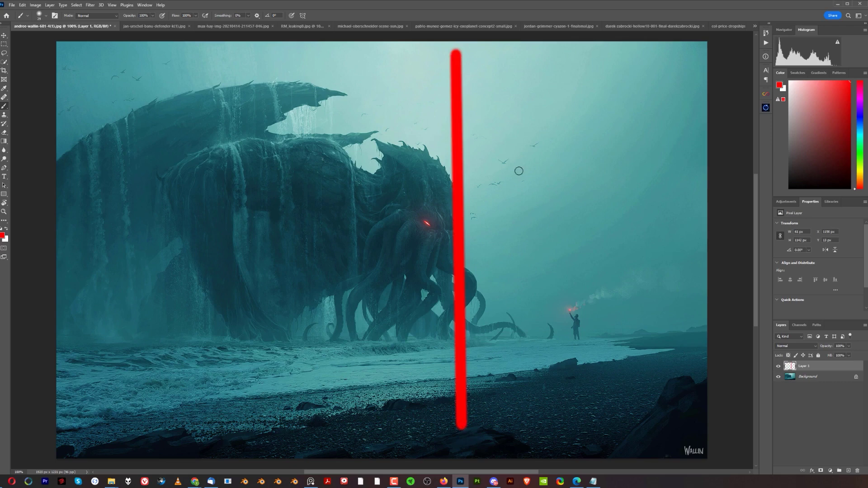
key(ctrl+z)
click(481, 64)
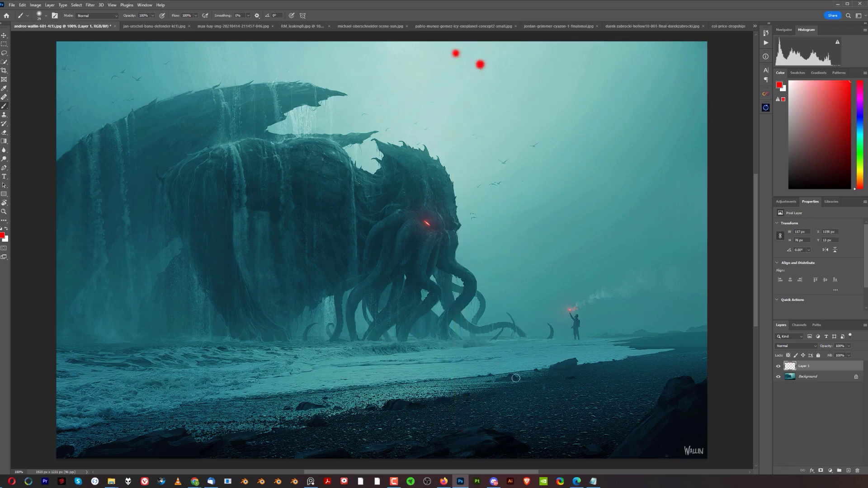
shift+click(519, 395)
key(ctrl+z)
key(ctrl+z)
key(ctrl+z)
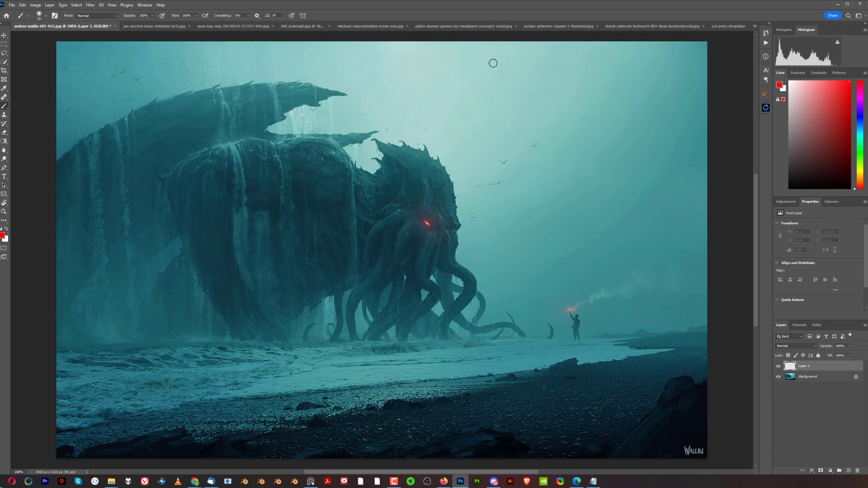
Step: Divide the painting with a straight vertical red line and circle the creature, the open sky and the small figure
click(493, 63)
shift+click(497, 402)
mouse_move(251, 125)
mouse_down()
mouse_move(170, 233)
mouse_move(194, 213)
mouse_up()
mouse_move(568, 102)
mouse_down()
mouse_move(547, 124)
mouse_move(577, 269)
mouse_move(529, 151)
mouse_up()
drag(569, 311, 548, 305)
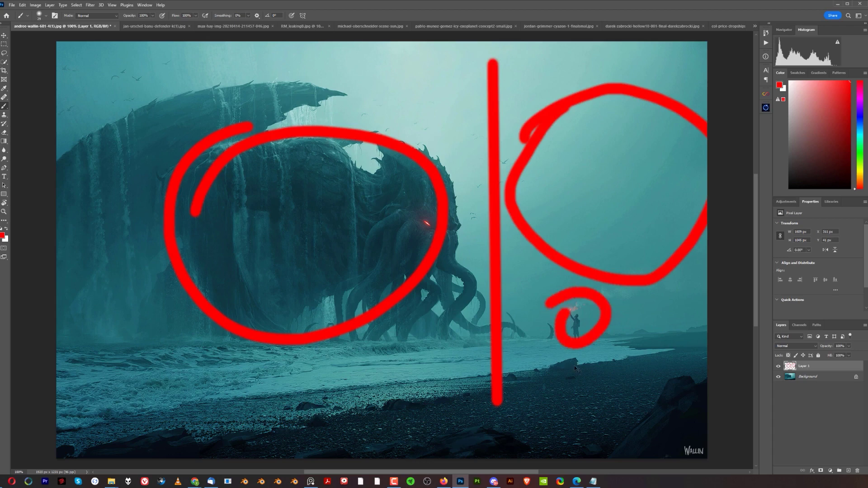
Step: Undo the dividing line and the three red circles
key(ctrl+z)
key(ctrl+z)
key(ctrl+z)
key(ctrl+z)
key(ctrl+z)
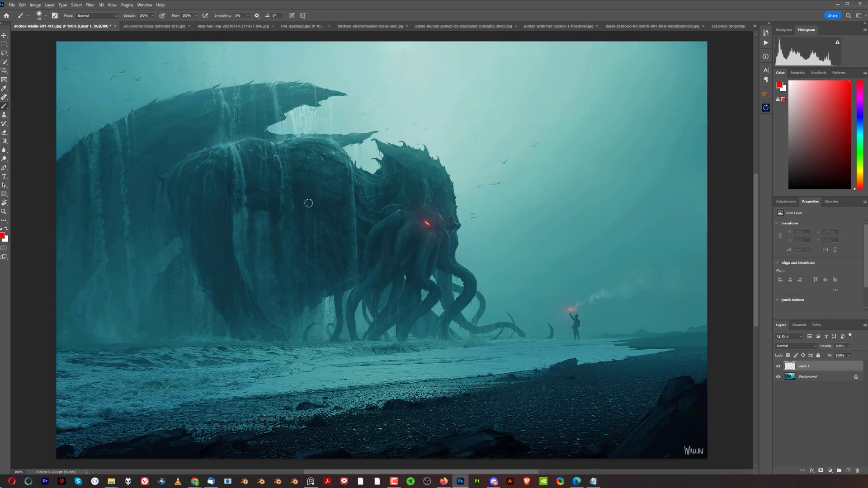
Step: Outline the creature and the figure together with a rough red rectangle, and undo the marks
mouse_move(194, 199)
mouse_down()
mouse_move(339, 223)
mouse_move(412, 269)
mouse_move(474, 271)
mouse_move(471, 313)
mouse_up()
key(ctrl+z)
key(ctrl+z)
mouse_move(212, 119)
mouse_down()
mouse_move(504, 108)
mouse_move(635, 306)
mouse_move(173, 385)
mouse_move(154, 139)
mouse_move(382, 128)
mouse_up()
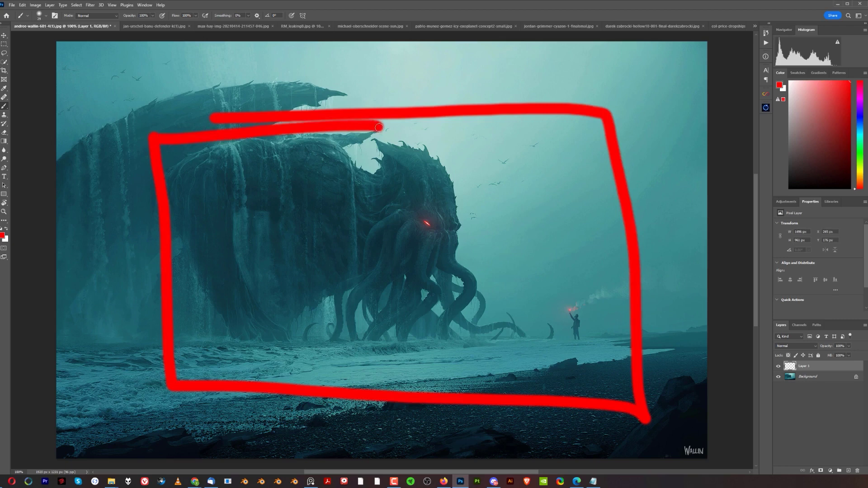
key(ctrl+z)
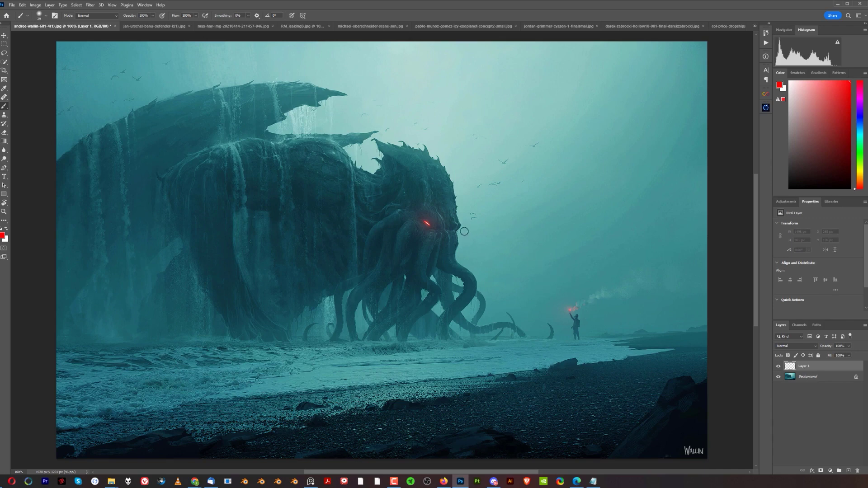
Step: Circle the creature's glowing eye and the figure's red flare with the red brush, and undo both circles
mouse_move(405, 203)
mouse_down()
mouse_move(431, 209)
mouse_move(416, 196)
mouse_up()
key(ctrl+z)
drag(459, 212, 461, 206)
mouse_move(553, 286)
mouse_down()
mouse_move(545, 299)
mouse_move(587, 294)
mouse_up()
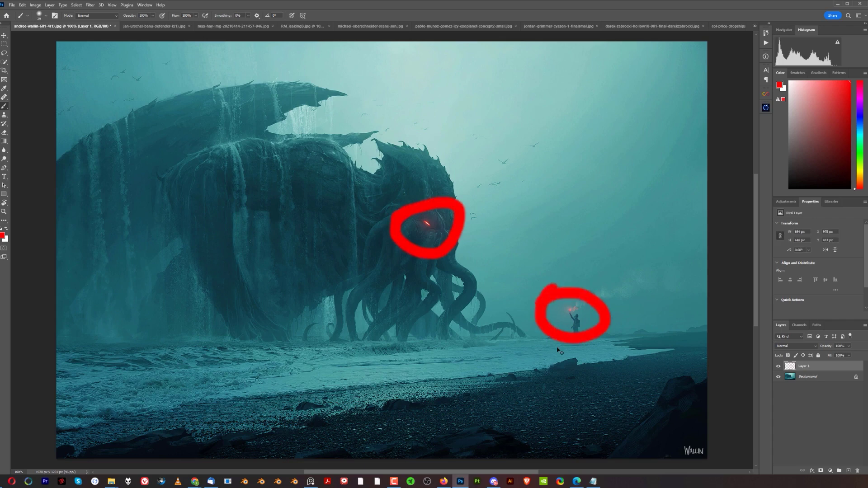
key(ctrl+z)
key(ctrl+z)
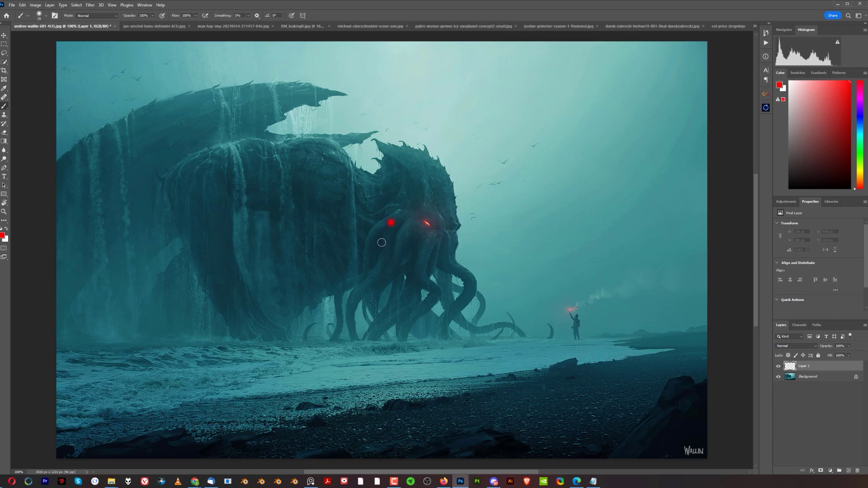
Step: Mark the glowing eye and the figure with new red ovals, and undo every stroke around them
drag(391, 223, 398, 206)
mouse_move(554, 295)
mouse_down()
mouse_move(620, 324)
mouse_move(561, 284)
mouse_up()
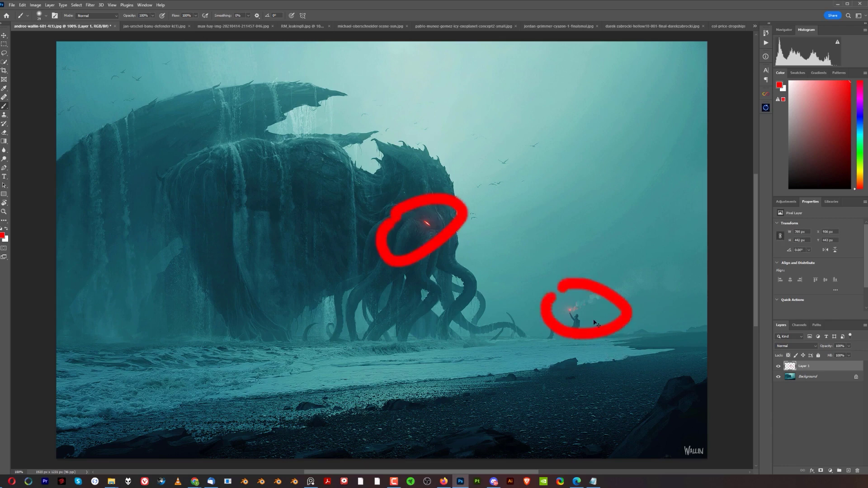
key(ctrl+z)
key(ctrl+z)
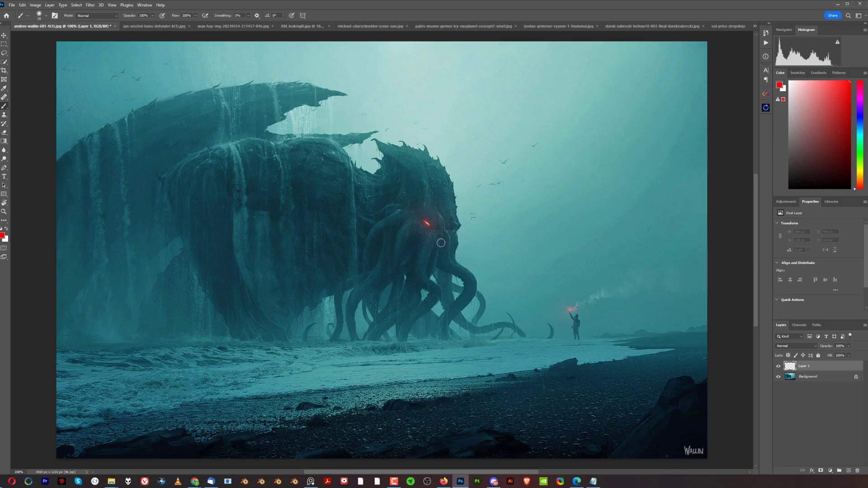
drag(391, 229, 459, 269)
key(ctrl+z)
Step: Trace the composition's flow with red curves along the shoreline, the creature's wing, its head and the area above the figure
mouse_move(137, 397)
mouse_down()
mouse_move(373, 406)
mouse_move(574, 356)
mouse_up()
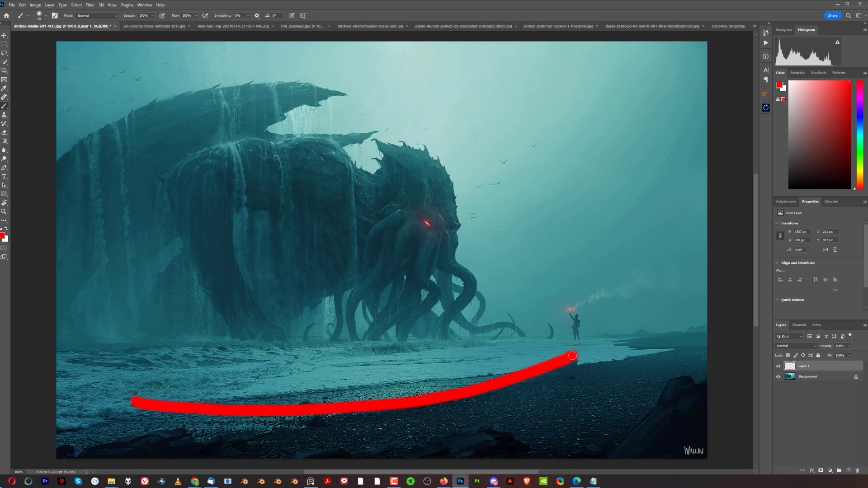
drag(79, 163, 171, 123)
drag(299, 97, 388, 111)
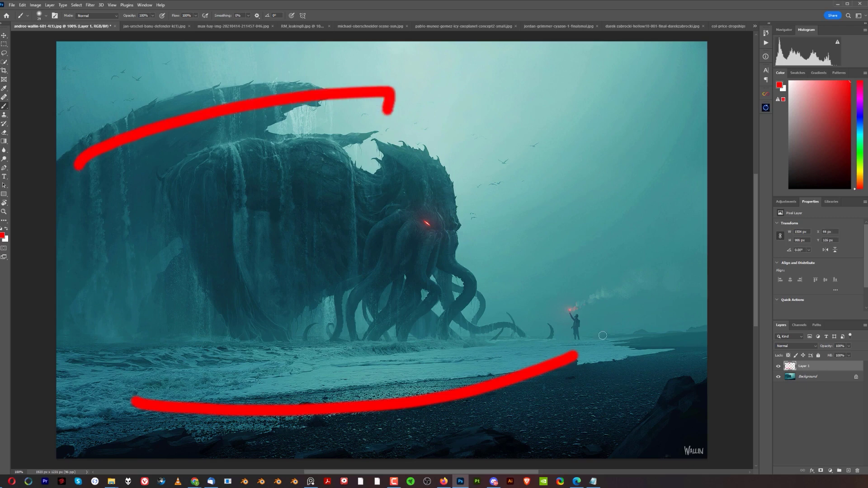
mouse_move(588, 312)
mouse_down()
mouse_move(634, 283)
mouse_move(709, 275)
mouse_up()
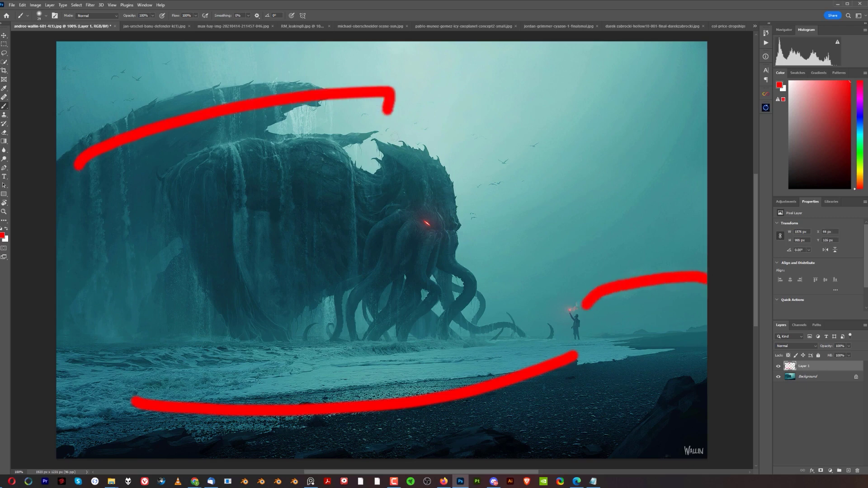
drag(414, 137, 491, 241)
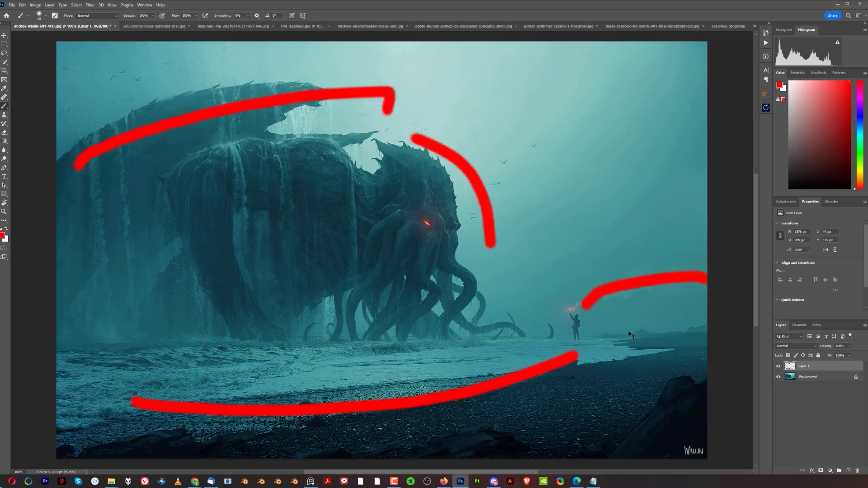
Step: Replace the upper red curves with one linking the tentacles to the figure, and undo the remaining strokes
key(ctrl+z)
key(ctrl+z)
key(ctrl+z)
mouse_move(434, 292)
mouse_down()
mouse_move(452, 327)
mouse_move(539, 307)
mouse_up()
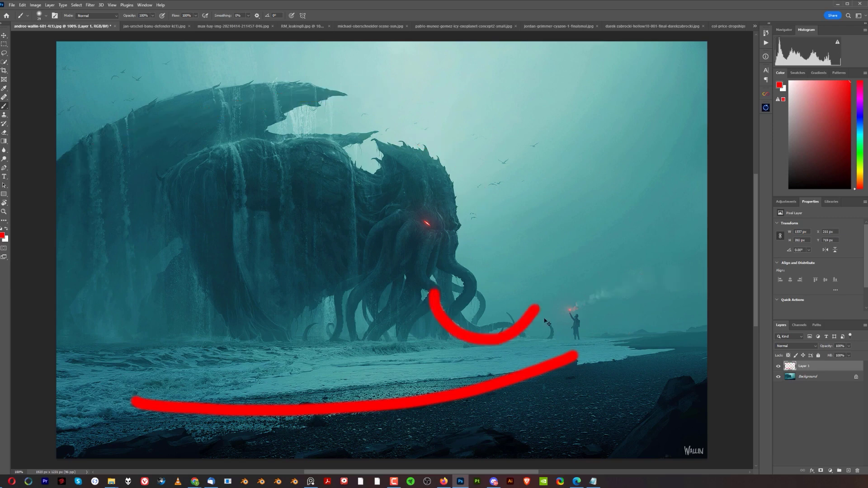
key(ctrl+z)
key(ctrl+z)
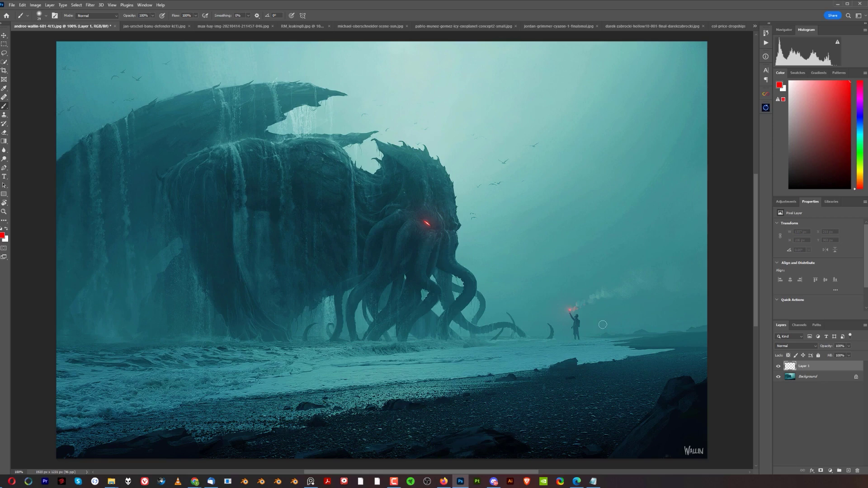
Step: Circle the lone figure and the two flocks of birds in red, undoing the marks after each
mouse_move(547, 287)
mouse_down()
mouse_move(658, 301)
mouse_move(551, 308)
mouse_up()
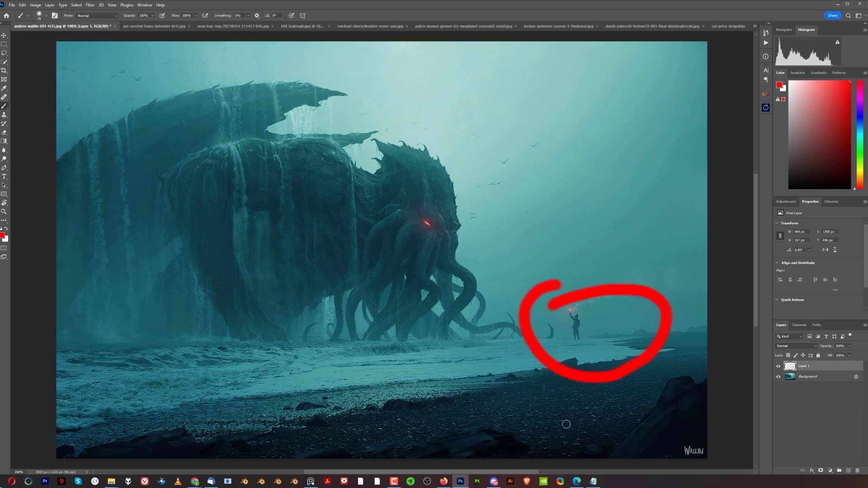
key(ctrl+z)
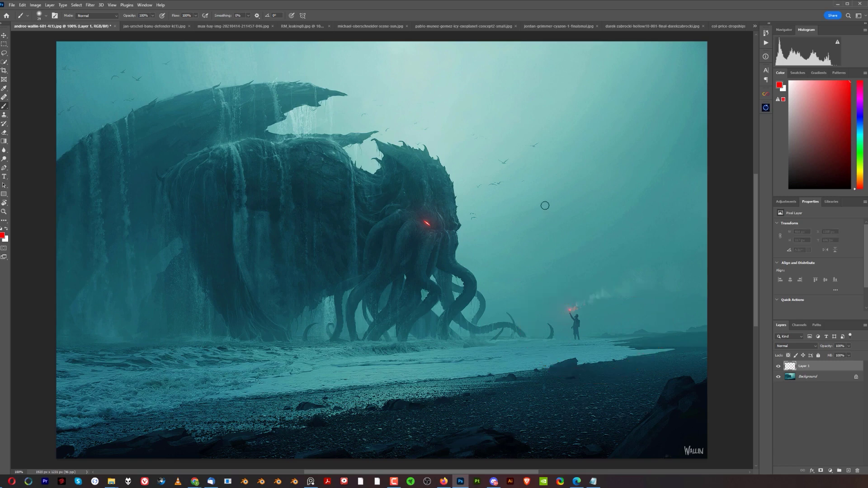
click(492, 142)
mouse_move(482, 145)
mouse_down()
mouse_move(563, 177)
mouse_move(473, 139)
mouse_up()
drag(61, 90, 48, 92)
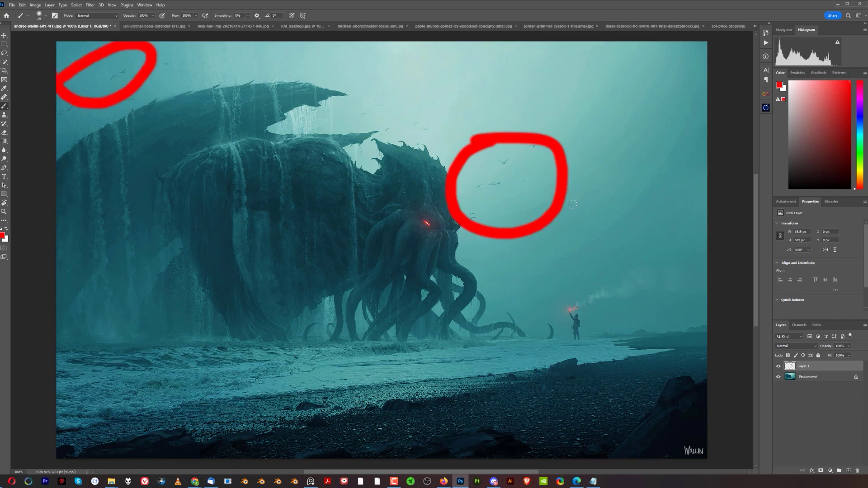
key(ctrl+z)
key(ctrl+z)
key(ctrl+z)
Step: Circle the bright open sky beside the creature with the red brush, and undo the strokes
mouse_move(472, 96)
mouse_down()
mouse_move(610, 83)
mouse_move(678, 155)
mouse_move(650, 252)
mouse_move(562, 281)
mouse_move(443, 198)
mouse_move(445, 78)
mouse_move(603, 90)
mouse_up()
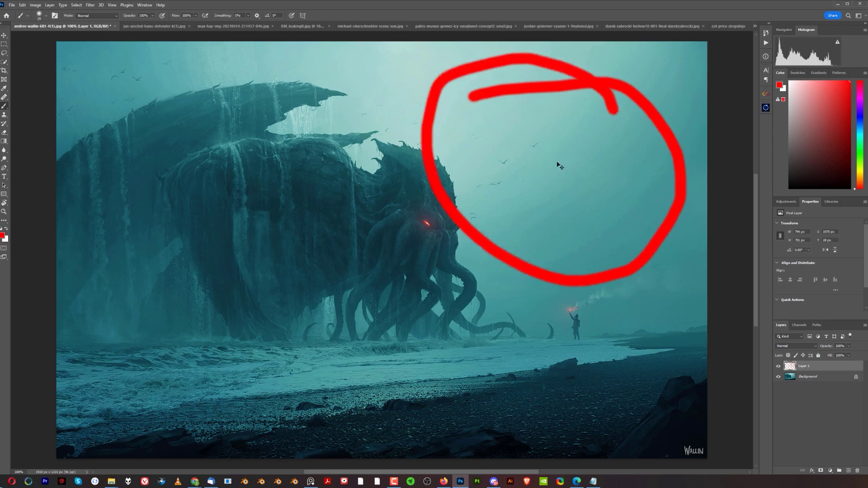
key(ctrl+z)
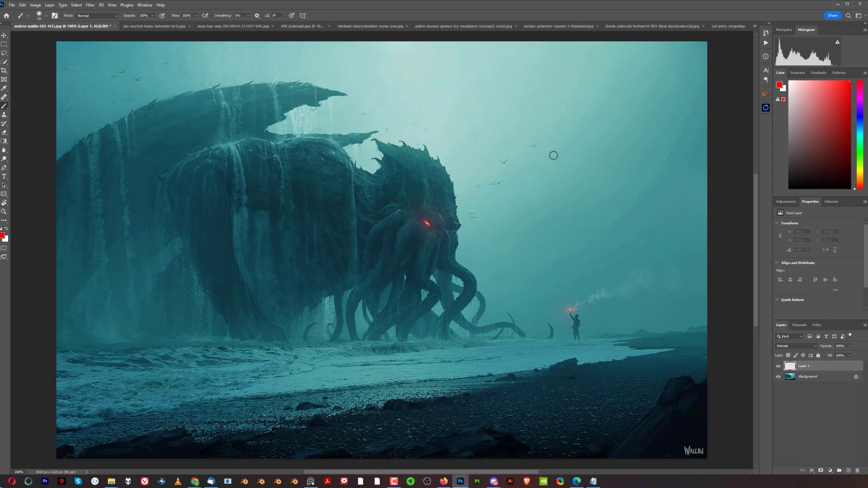
mouse_move(535, 121)
mouse_down()
mouse_move(494, 271)
mouse_move(412, 195)
mouse_up()
key(ctrl+z)
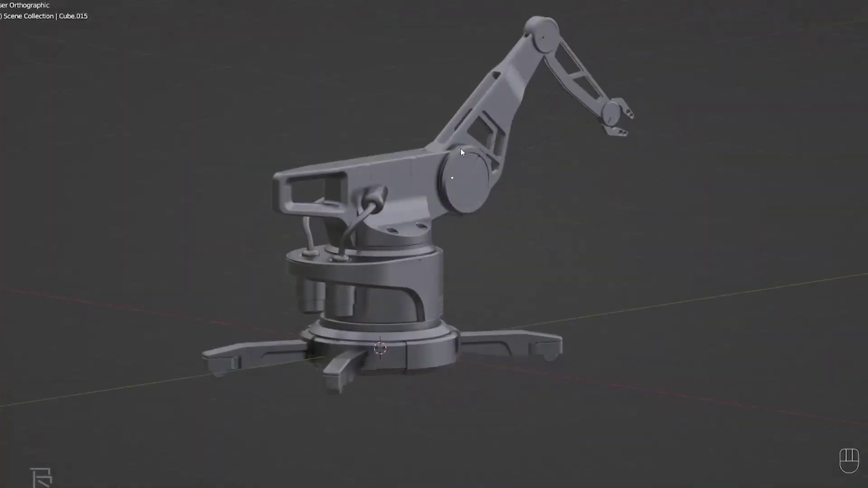
Step: Switch to Blender and examine the robotic arm model in the right orthographic view
key(KP_5)
drag(459, 177, 496, 151)
scroll(392, 185, down, 3)
drag(393, 186, 605, 153)
key(KP_5)
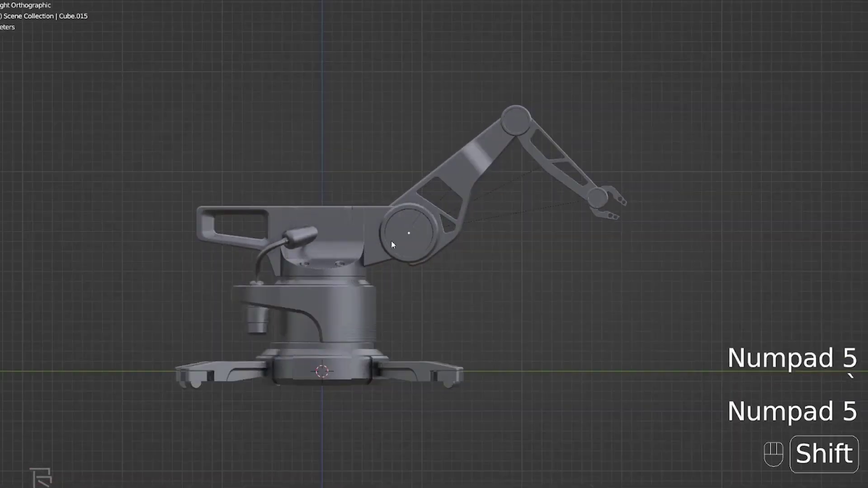
scroll(392, 241, up, 3)
drag(568, 216, 432, 180)
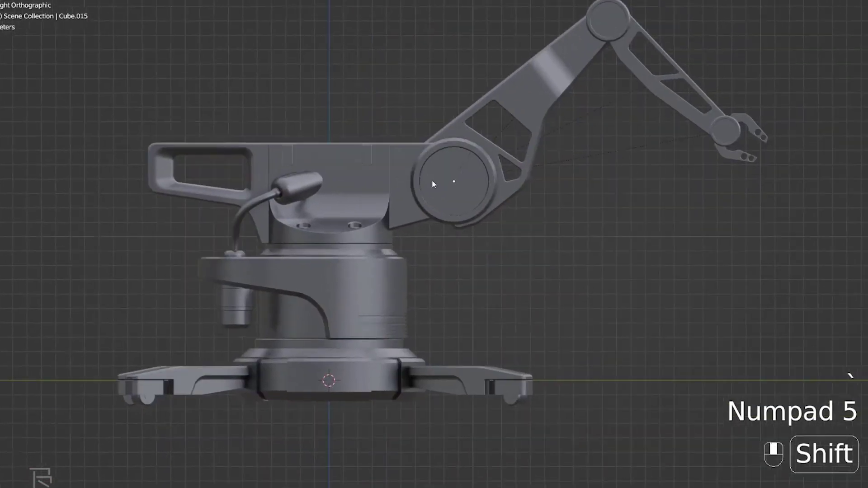
scroll(381, 246, up, 3)
drag(381, 246, 486, 252)
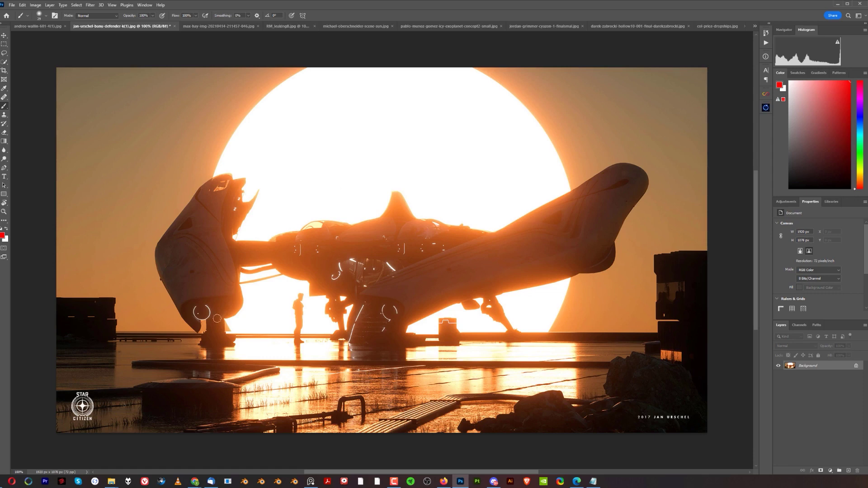
Step: On the spaceship painting in Photoshop, trace a red arc along the sun's upper edge and a wide upward-opening curve beneath the ship
mouse_move(208, 301)
mouse_down()
mouse_move(259, 116)
mouse_move(441, 116)
mouse_move(544, 201)
mouse_move(541, 322)
mouse_up()
key(ctrl+z)
mouse_move(209, 155)
mouse_down()
mouse_move(216, 119)
mouse_move(358, 62)
mouse_move(508, 100)
mouse_move(571, 222)
mouse_up()
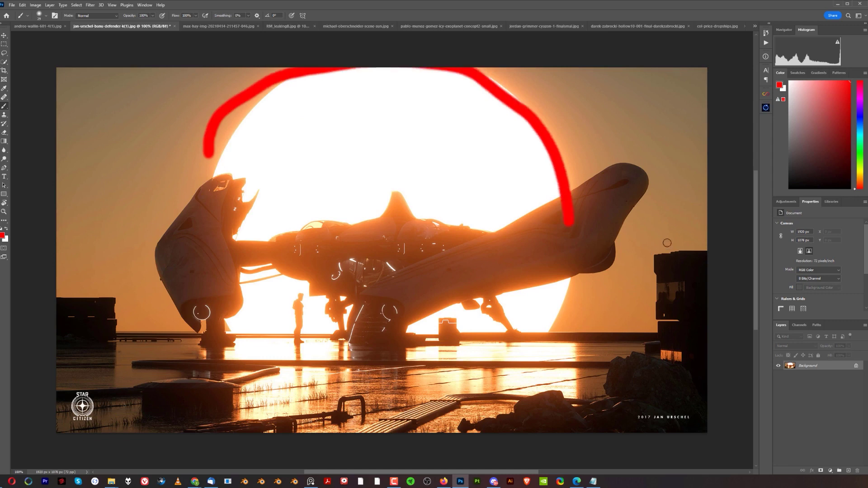
mouse_move(664, 240)
mouse_down()
mouse_move(633, 310)
mouse_move(587, 358)
mouse_move(535, 385)
mouse_move(449, 408)
mouse_move(257, 384)
mouse_move(174, 333)
mouse_move(140, 303)
mouse_move(100, 244)
mouse_up()
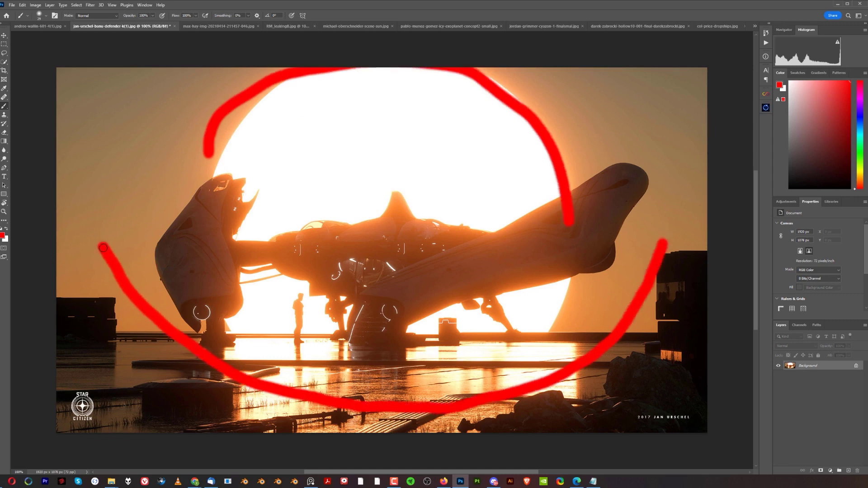
Step: Thicken the red curve beneath the ship and add short red arcs around its right wing, central base and left engine
mouse_move(189, 352)
mouse_down()
mouse_move(323, 391)
mouse_move(469, 401)
mouse_move(575, 365)
mouse_move(648, 282)
mouse_up()
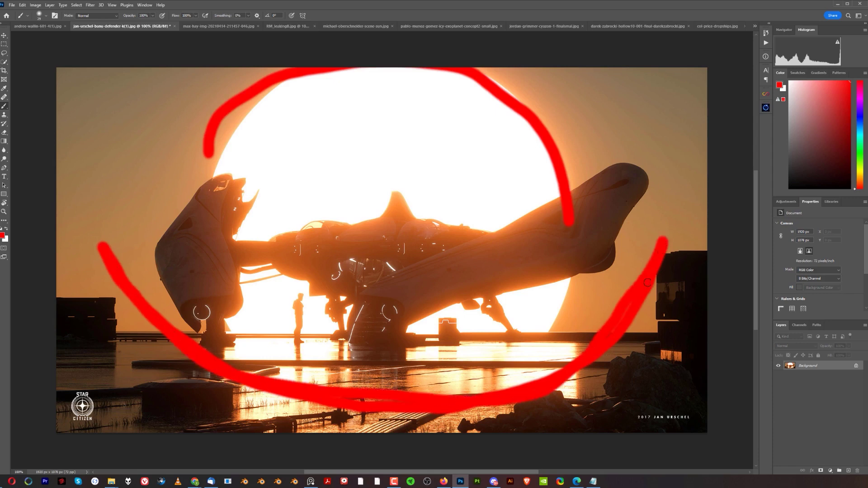
drag(592, 148, 665, 199)
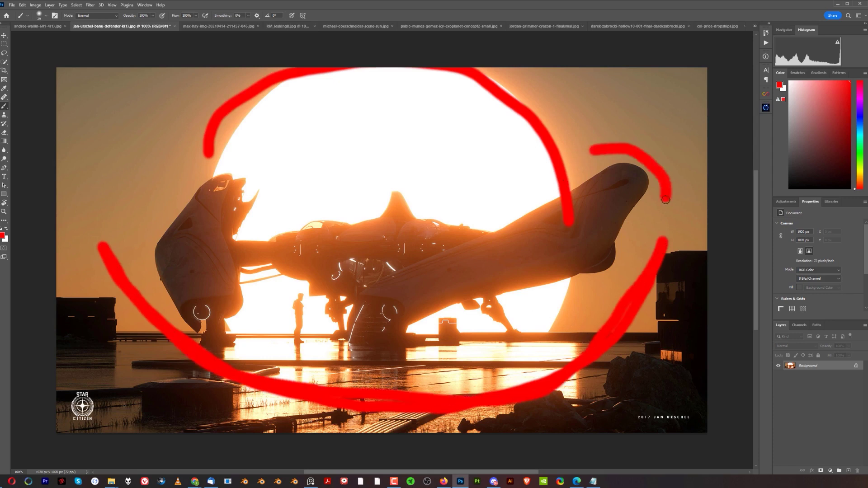
drag(647, 247, 560, 288)
drag(370, 341, 446, 336)
drag(217, 333, 273, 299)
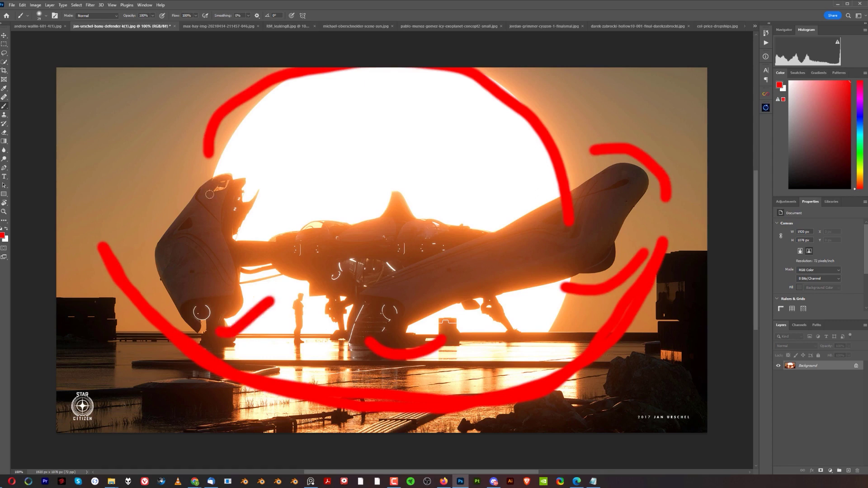
drag(206, 189, 275, 204)
Step: Undo all the red strokes on the spaceship painting, including the arc along the sun and the curve beneath the ship
key(ctrl+z)
key(ctrl+z)
key(ctrl+z)
key(ctrl+z)
key(ctrl+z)
key(ctrl+z)
key(ctrl+z)
key(ctrl+z)
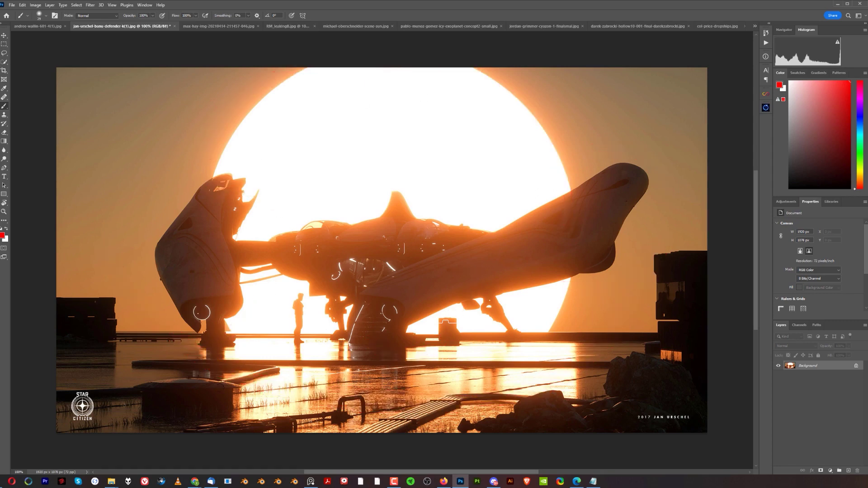
Step: Trace the ship's left side, undo it, loop a stroke around the right wing and back beneath the ship, and undo that
drag(317, 103, 222, 294)
key(ctrl+z)
mouse_move(370, 278)
mouse_down()
mouse_move(543, 166)
mouse_move(232, 389)
mouse_up()
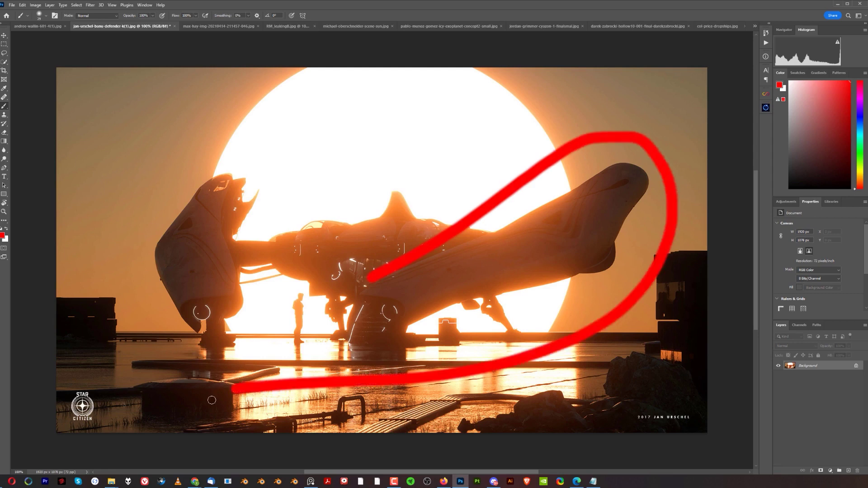
key(ctrl+z)
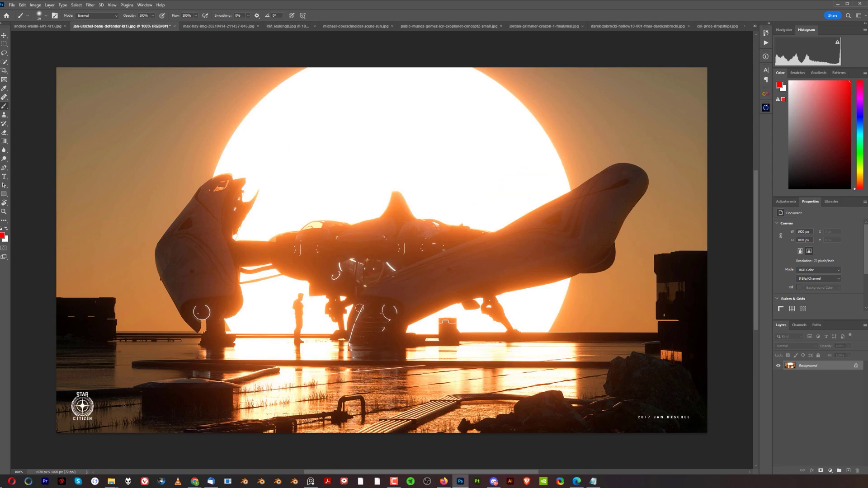
Step: Circle the standing figure and the landing gear under the right wing in red, undoing the marks
drag(348, 359, 385, 299)
key(ctrl+z)
mouse_move(319, 273)
mouse_down()
mouse_move(271, 326)
mouse_move(267, 299)
mouse_move(289, 278)
mouse_up()
key(ctrl+z)
drag(464, 287, 443, 308)
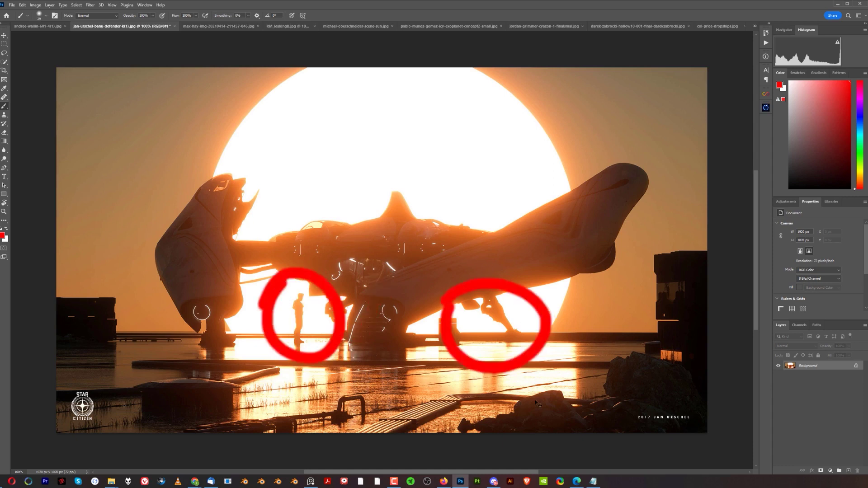
key(ctrl+z)
key(ctrl+z)
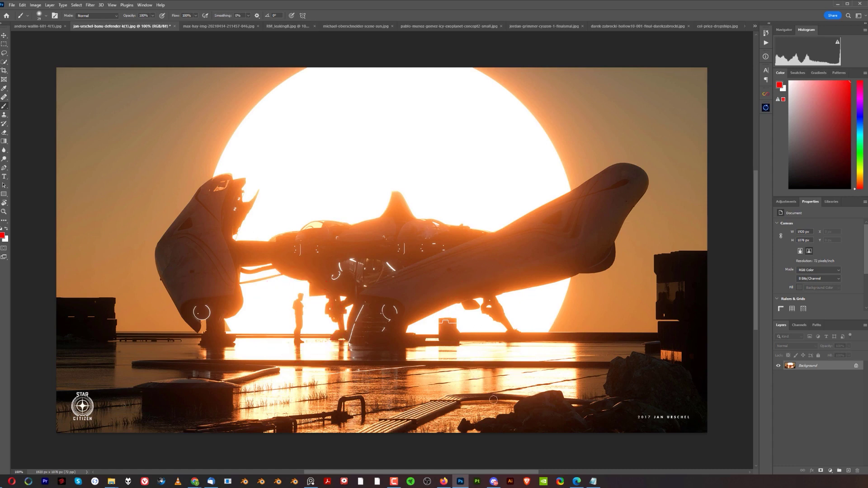
mouse_move(263, 300)
mouse_down()
mouse_move(271, 285)
mouse_move(312, 295)
mouse_move(274, 284)
mouse_move(337, 283)
mouse_move(271, 289)
mouse_up()
key(ctrl+z)
key(ctrl+z)
Step: Handwrite the numbers 1. and 2. and an extra dot in red across the sun and ship, and undo them
drag(282, 173, 280, 224)
click(309, 221)
drag(382, 174, 401, 233)
click(487, 215)
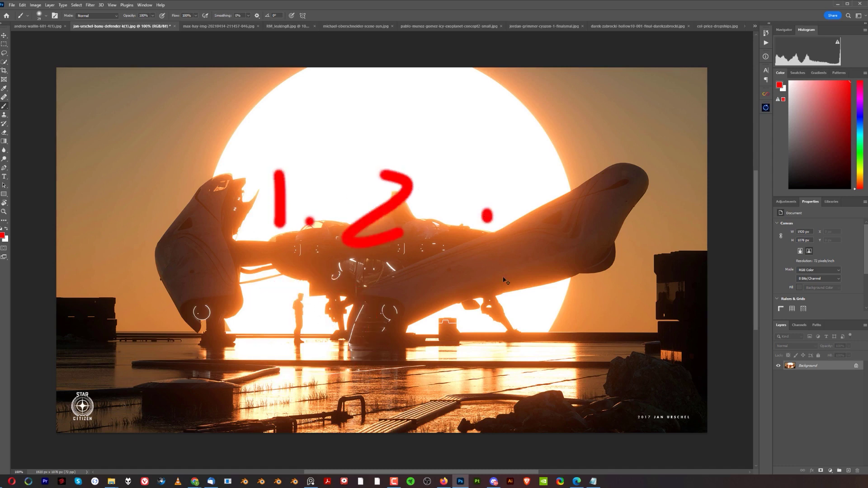
key(ctrl+z)
key(ctrl+z)
key(ctrl+z)
key(ctrl+z)
Step: Circle the standing figure, the right landing gear and the small crate in red, undoing each mark
mouse_move(262, 296)
mouse_down()
mouse_move(250, 335)
mouse_move(281, 289)
mouse_up()
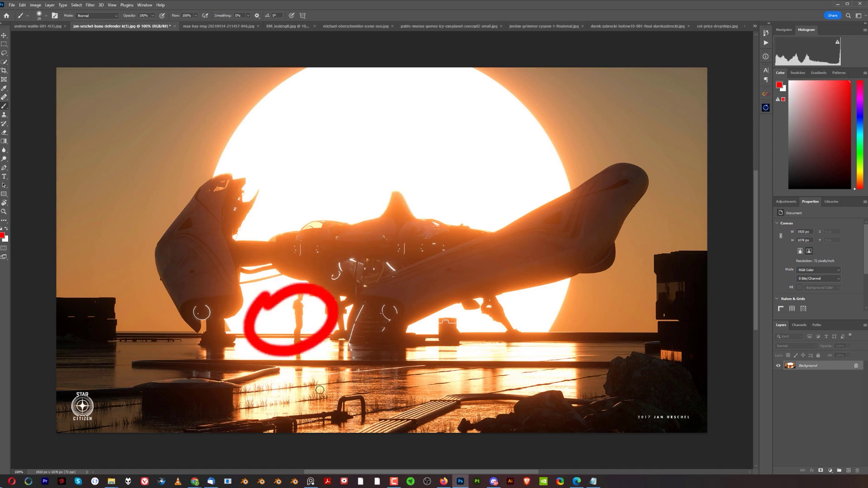
key(ctrl+z)
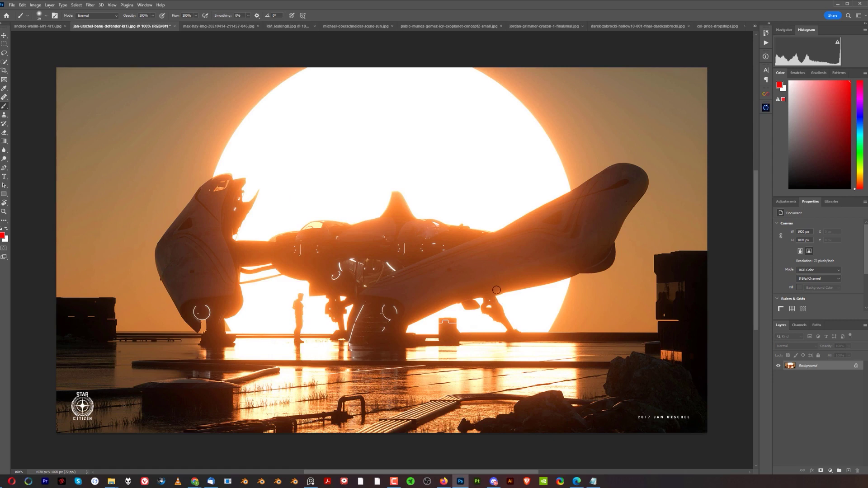
mouse_move(498, 289)
mouse_down()
mouse_move(427, 334)
mouse_move(470, 304)
mouse_move(470, 359)
mouse_up()
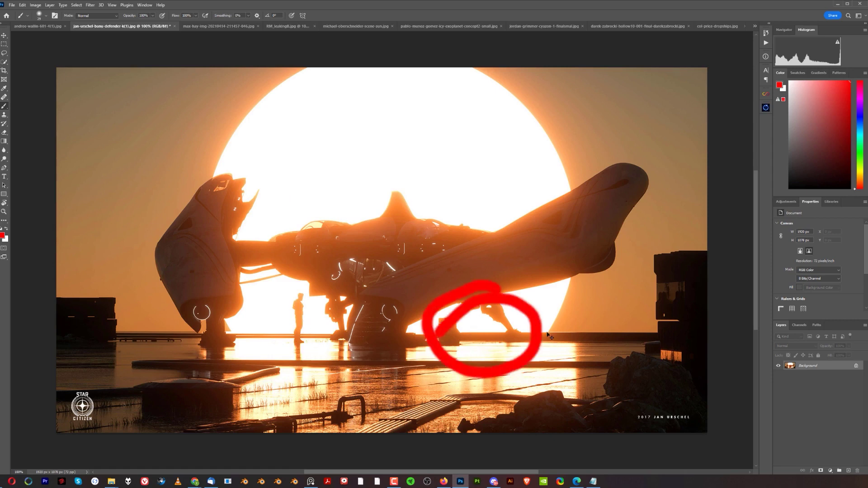
key(ctrl+z)
key(ctrl+z)
mouse_move(448, 311)
mouse_down()
mouse_move(430, 310)
mouse_move(431, 340)
mouse_move(478, 314)
mouse_move(412, 335)
mouse_up()
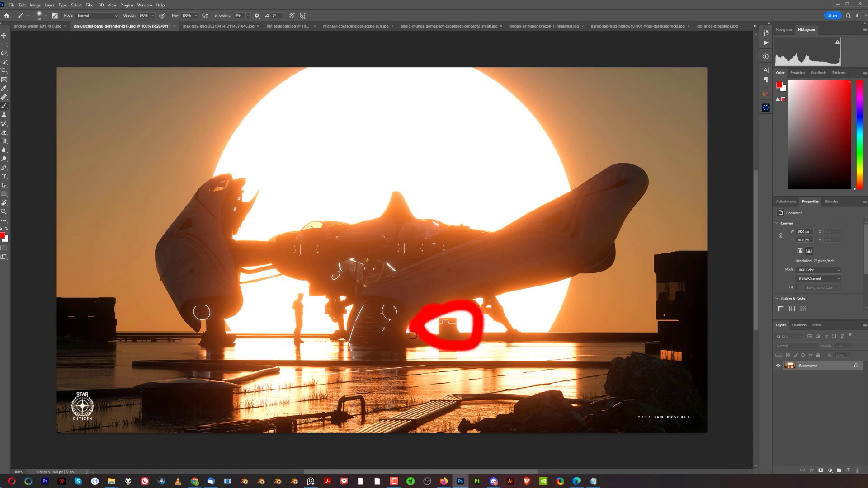
key(ctrl+z)
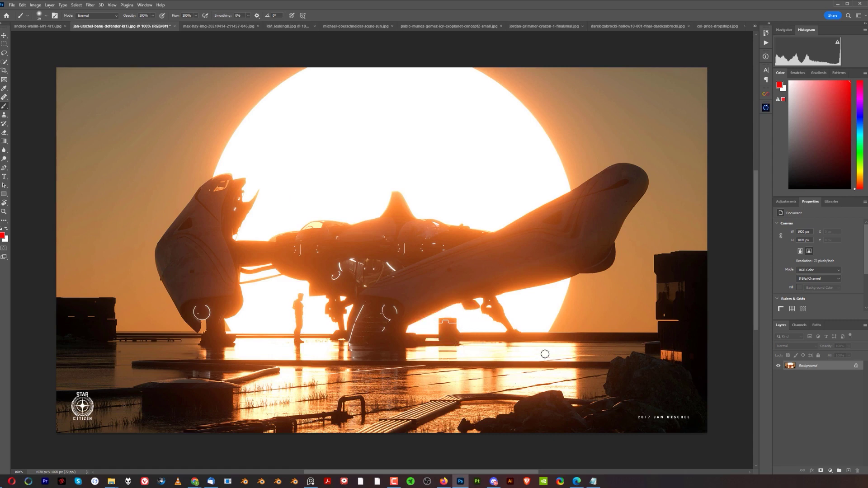
Step: Circle the lit container by the right edge and the artist's signature in red, undoing each mark
click(676, 341)
mouse_move(676, 341)
mouse_down()
mouse_move(701, 355)
mouse_move(679, 337)
mouse_up()
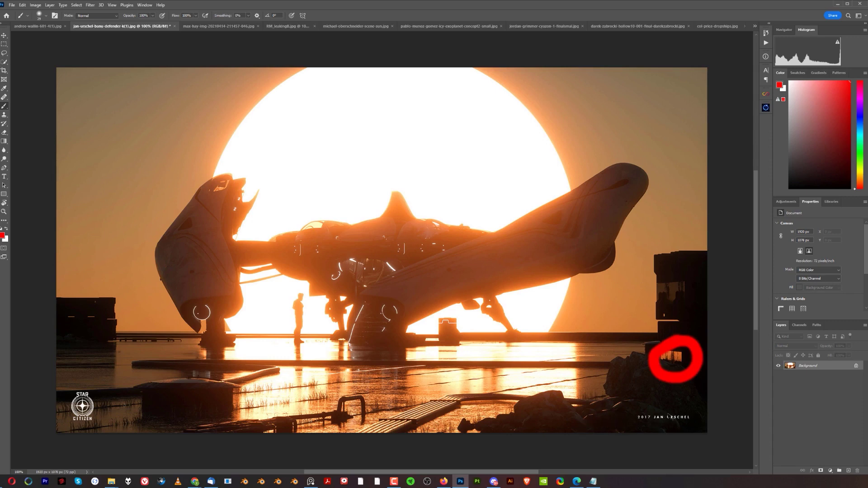
key(ctrl+z)
mouse_move(611, 399)
mouse_down()
mouse_move(706, 424)
mouse_move(643, 452)
mouse_up()
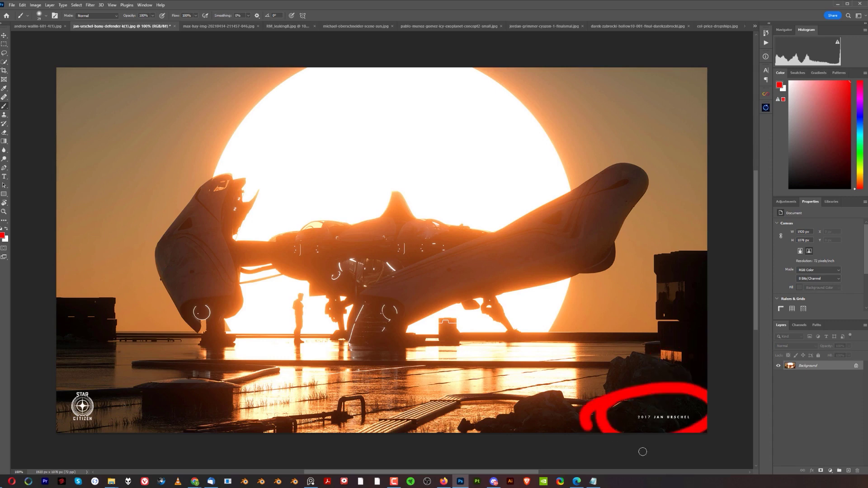
key(ctrl+z)
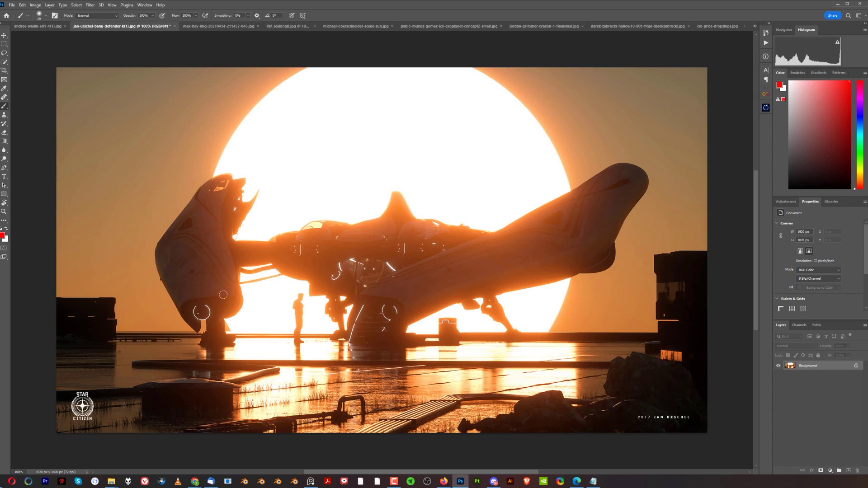
Step: Mark the left engine's foot, the lit container and the whole central ship with red circles, undoing each one
click(189, 297)
drag(205, 350, 213, 344)
key(ctrl+z)
mouse_move(672, 336)
mouse_down()
mouse_move(645, 340)
mouse_move(691, 370)
mouse_move(644, 337)
mouse_up()
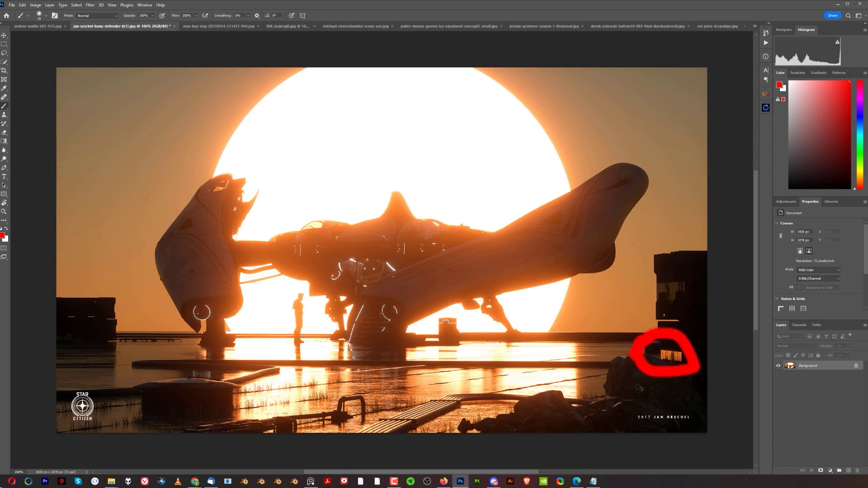
key(ctrl+z)
mouse_move(325, 132)
mouse_down()
mouse_move(265, 153)
mouse_move(198, 244)
mouse_up()
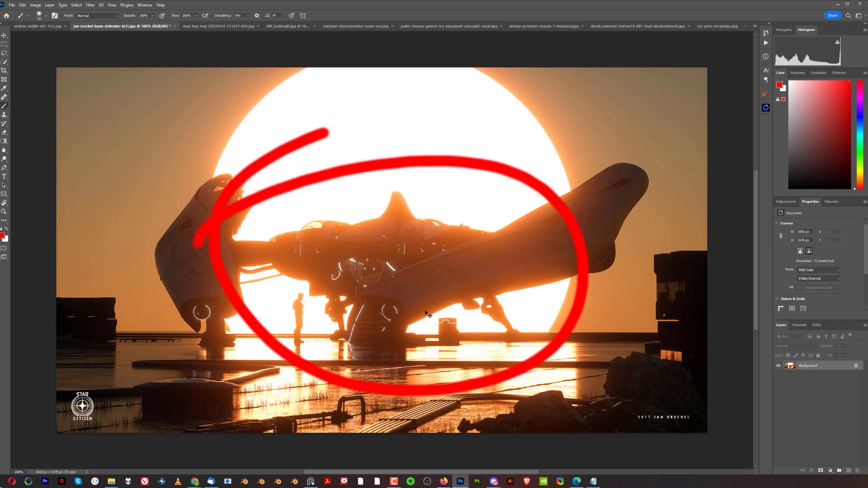
key(ctrl+z)
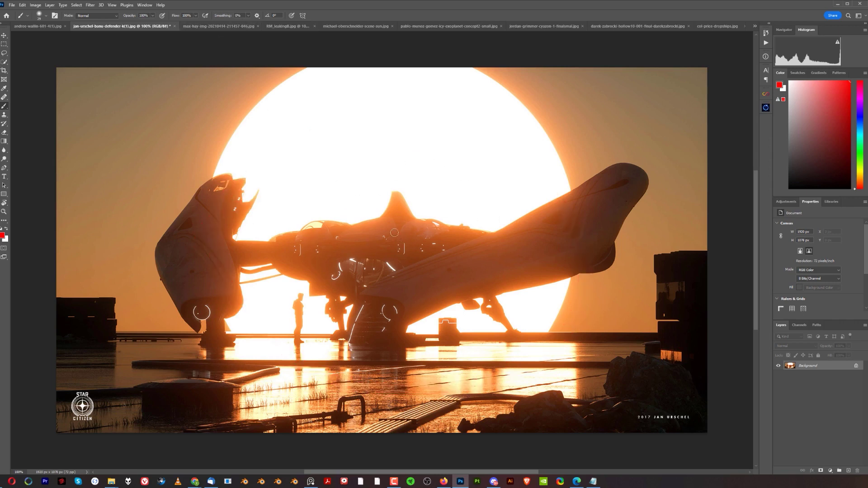
Step: Switch to the industrial fan painting, mark its floor reflections, foreground pipes and glowing fan in red, and undo the strokes
click(222, 27)
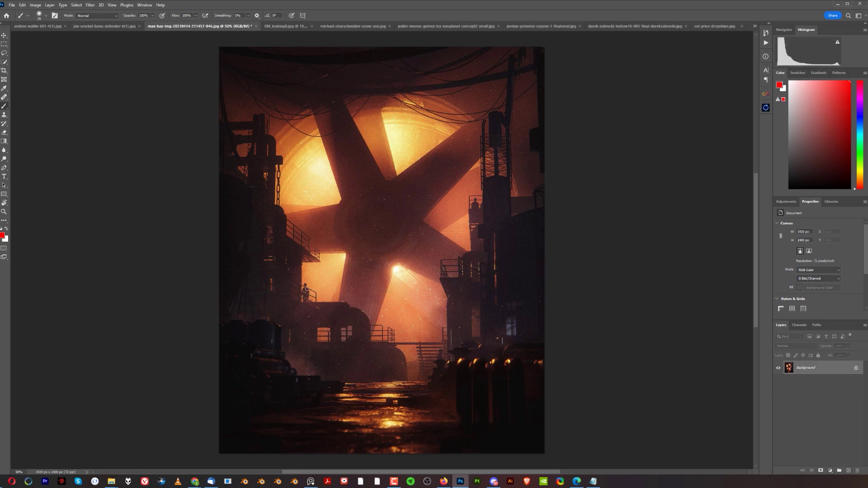
mouse_move(357, 390)
mouse_down()
mouse_move(377, 389)
mouse_move(411, 405)
mouse_move(388, 434)
mouse_up()
drag(452, 348, 520, 379)
mouse_move(346, 143)
mouse_down()
mouse_move(316, 199)
mouse_move(325, 204)
mouse_up()
key(ctrl+z)
key(ctrl+z)
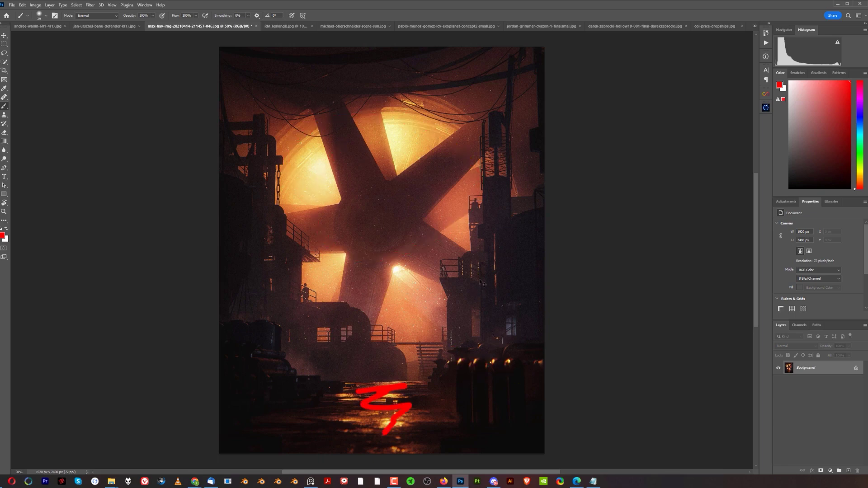
key(ctrl+z)
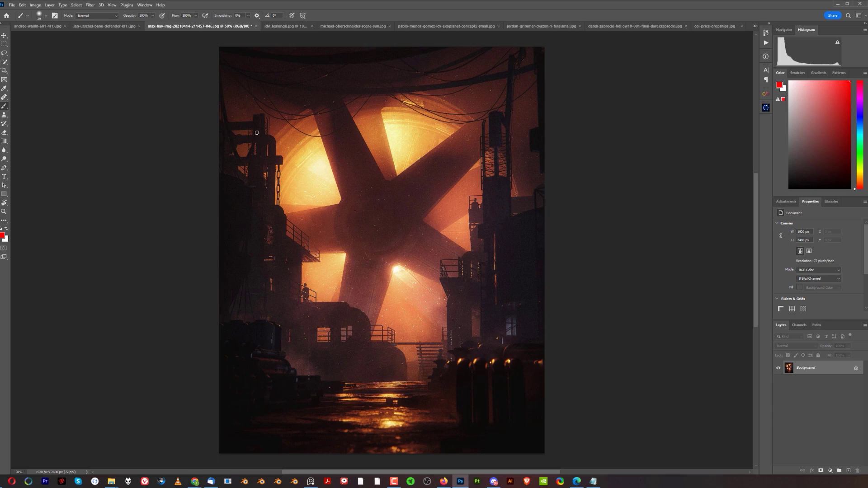
Step: Mark from the left machinery to the floor reflections, across the overhead cables and around the fan hub in red, undoing the strokes
mouse_move(256, 132)
mouse_down()
mouse_move(372, 423)
mouse_move(438, 165)
mouse_move(413, 407)
mouse_up()
key(ctrl+z)
key(ctrl+z)
mouse_move(270, 76)
mouse_down()
mouse_move(297, 96)
mouse_move(546, 72)
mouse_up()
key(ctrl+z)
mouse_move(368, 178)
mouse_down()
mouse_move(527, 248)
mouse_move(388, 172)
mouse_up()
key(ctrl+z)
Step: Switch to the neon city painting, circle the "leaking brain" wall lettering in red, and undo the circle
click(293, 27)
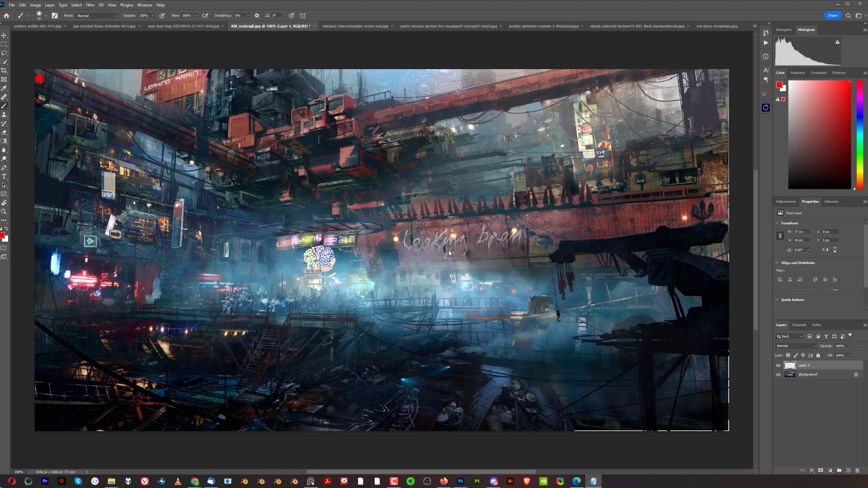
mouse_move(461, 198)
mouse_down()
mouse_move(409, 200)
mouse_move(418, 253)
mouse_up()
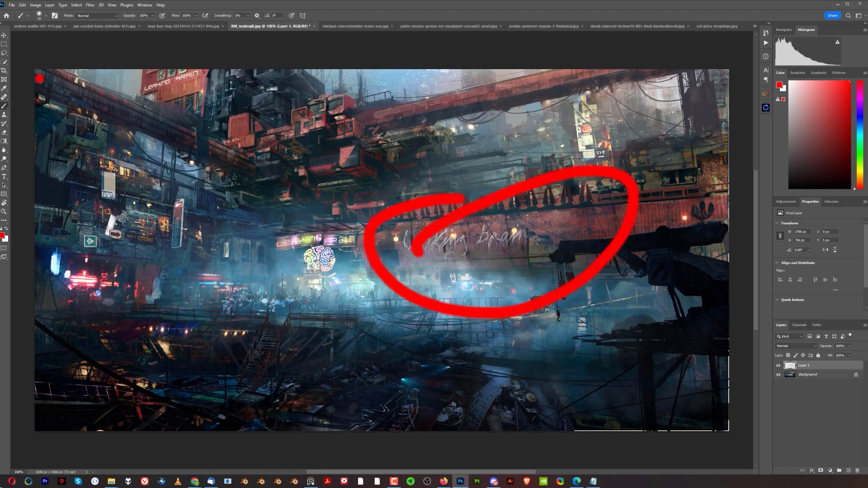
key(ctrl+z)
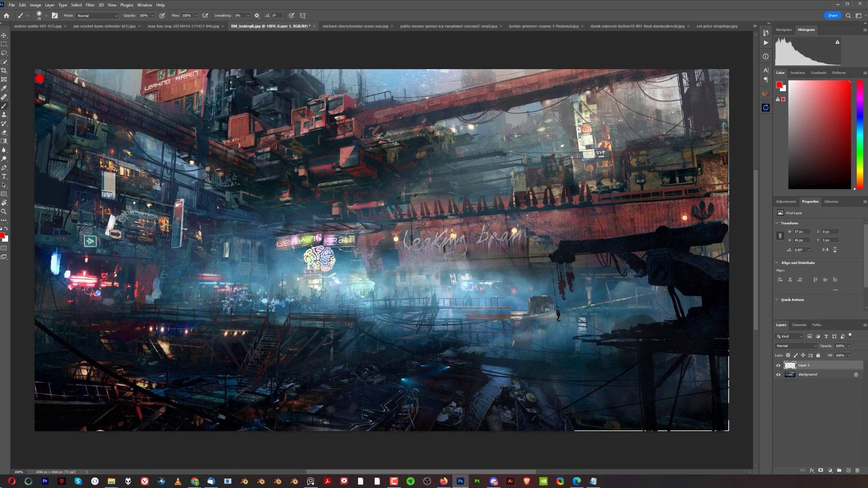
Step: Circle the pink neon lights, the crane area and the glowing brain sign in red, undoing the mark after each
drag(59, 244, 63, 248)
key(ctrl+z)
mouse_move(581, 217)
mouse_down()
mouse_move(568, 310)
mouse_move(584, 211)
mouse_up()
key(ctrl+z)
mouse_move(317, 212)
mouse_down()
mouse_move(362, 202)
mouse_move(273, 216)
mouse_up()
key(ctrl+z)
Step: Trace the overhead girders and the two lower diagonals leading towards the brain sign, mark the sign, and undo all the strokes
mouse_move(600, 100)
mouse_down()
mouse_move(451, 142)
mouse_move(211, 116)
mouse_up()
mouse_move(131, 397)
mouse_down()
mouse_move(177, 369)
mouse_move(290, 321)
mouse_up()
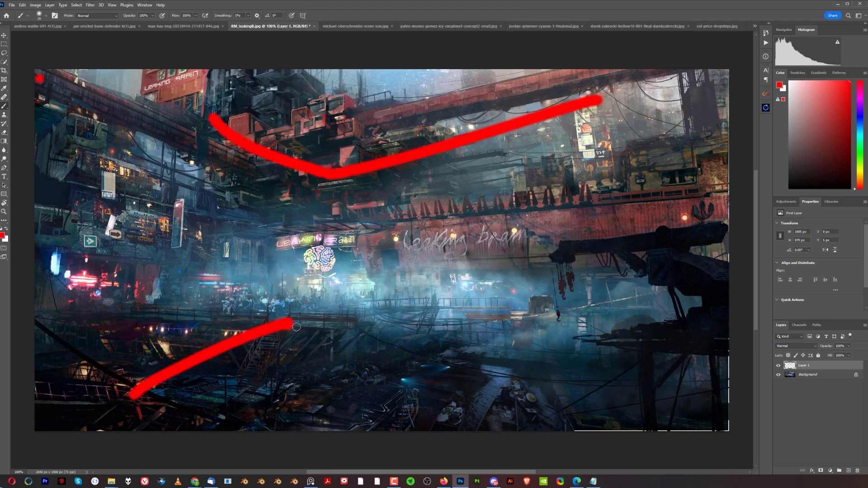
drag(382, 312, 708, 370)
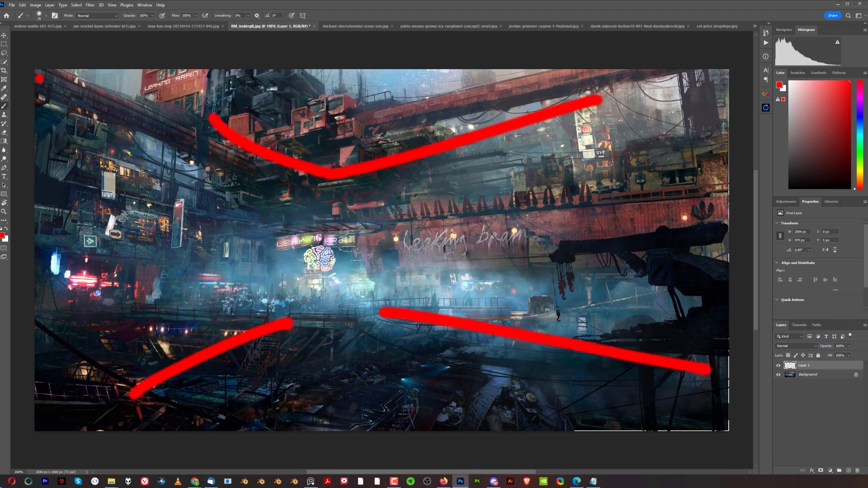
drag(312, 217, 301, 270)
key(ctrl+z)
key(ctrl+z)
key(ctrl+z)
key(ctrl+z)
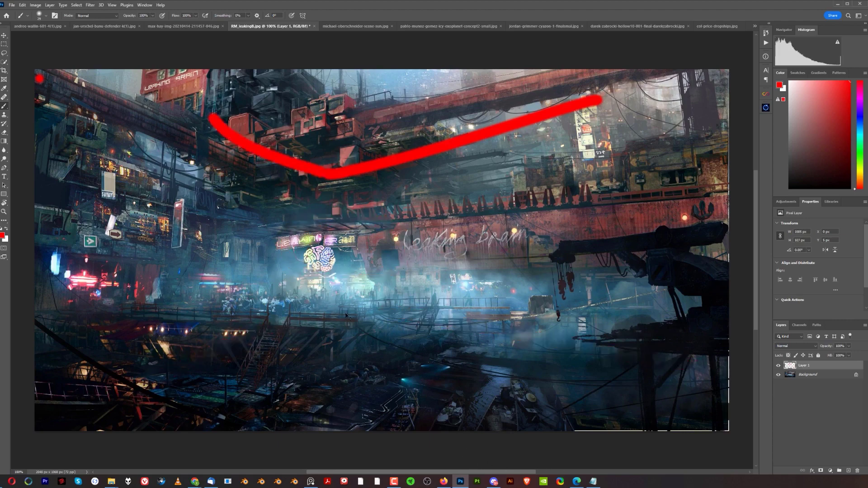
key(ctrl+z)
Step: Draw red circles around the pink neon lights, the crane and the brain sign together, and undo them
drag(75, 244, 91, 242)
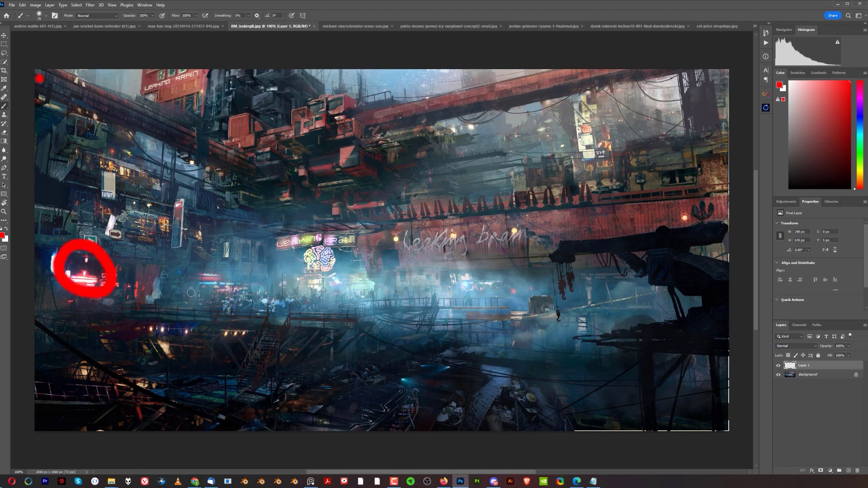
drag(639, 206, 569, 294)
drag(617, 334, 578, 233)
mouse_move(210, 249)
mouse_down()
mouse_move(368, 272)
mouse_move(213, 246)
mouse_up()
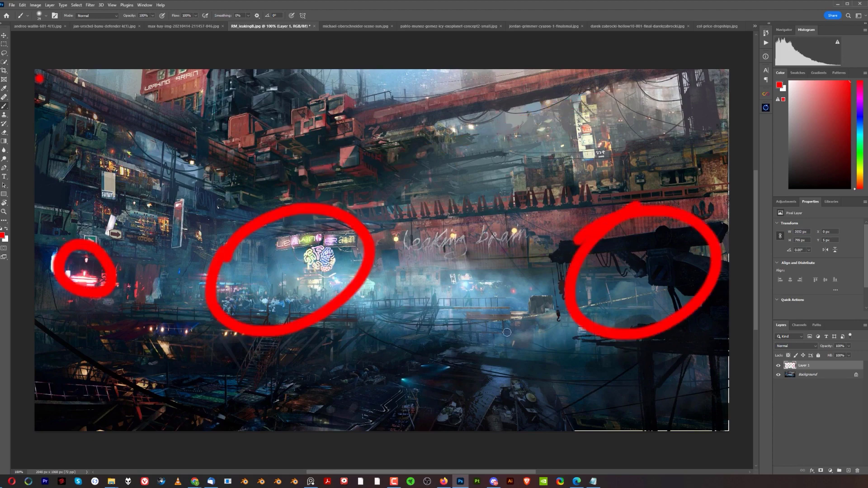
key(ctrl+z)
key(ctrl+z)
key(ctrl+z)
Step: Loop red strokes around the misty bright centre and the wider middle of the city scene, undoing each one
mouse_move(258, 226)
mouse_down()
mouse_move(287, 226)
mouse_move(310, 242)
mouse_up()
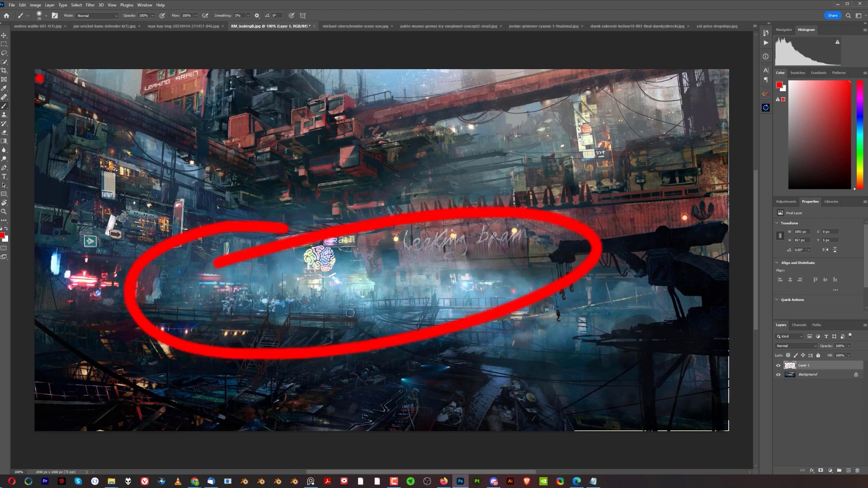
key(ctrl+z)
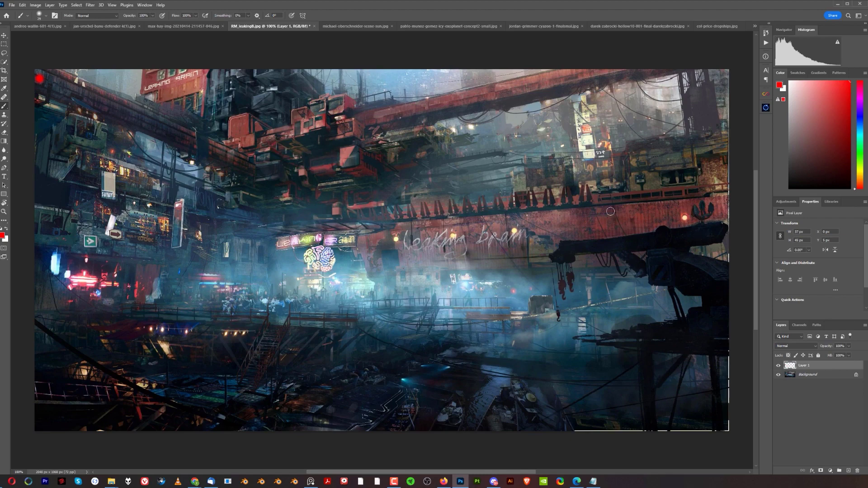
mouse_move(197, 270)
mouse_down()
mouse_move(475, 253)
mouse_move(181, 177)
mouse_up()
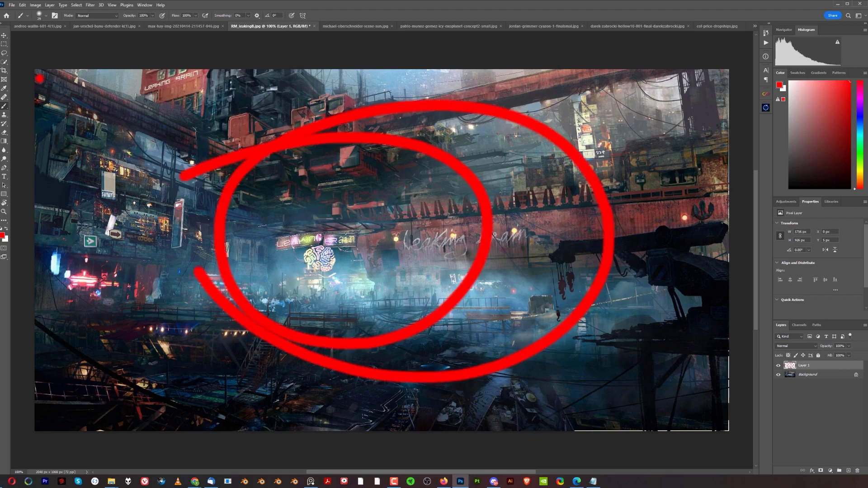
key(ctrl+z)
mouse_move(280, 181)
mouse_down()
mouse_move(308, 330)
mouse_move(279, 353)
mouse_move(217, 213)
mouse_up()
key(ctrl+z)
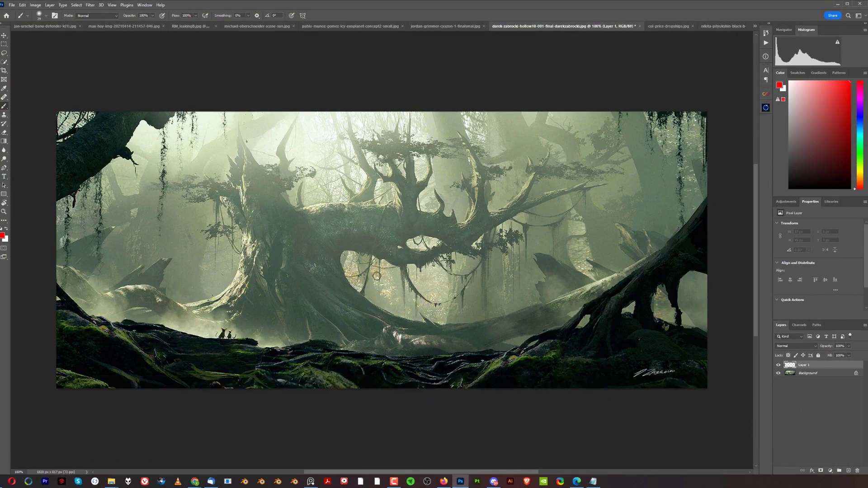
Step: Trace spiral paths from the foreground root into the big tree and circle the small figures in red, undoing all the marks
scroll(459, 296, down, 5)
scroll(420, 289, up, 2)
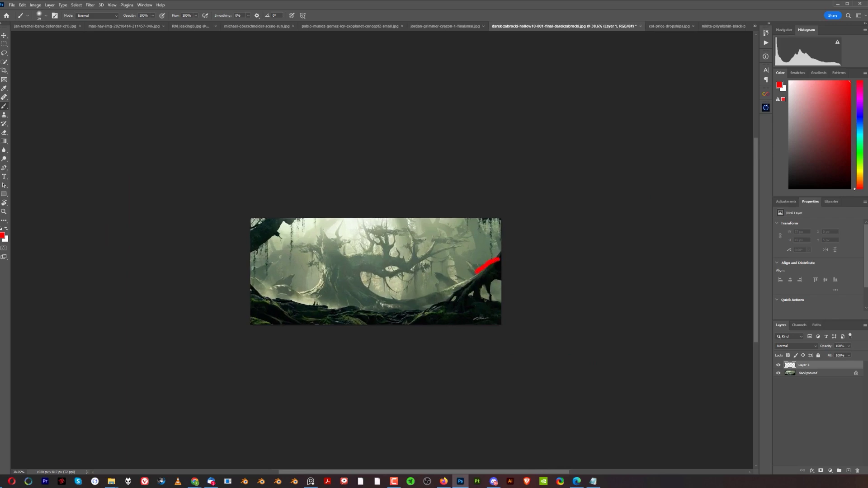
mouse_move(454, 287)
mouse_down()
mouse_move(352, 304)
mouse_move(306, 245)
mouse_move(404, 223)
mouse_move(456, 271)
mouse_move(392, 288)
mouse_move(365, 255)
mouse_up()
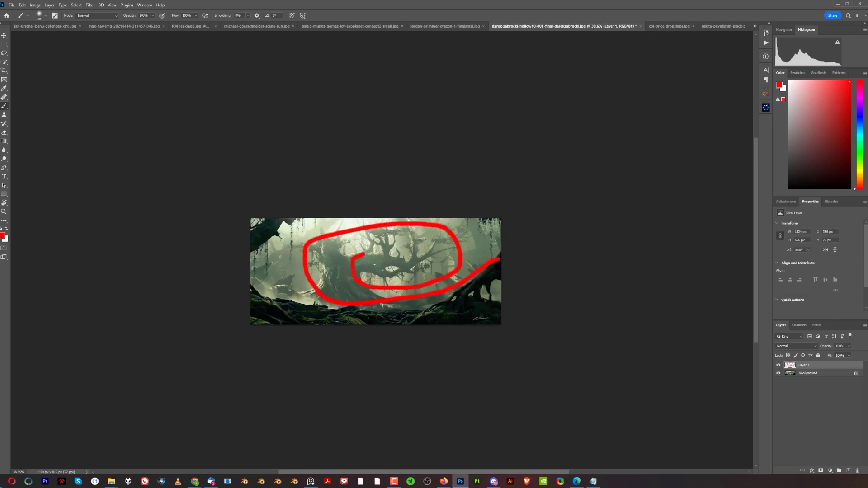
key(ctrl+z)
mouse_move(500, 267)
mouse_down()
mouse_move(479, 288)
mouse_move(402, 312)
mouse_move(346, 283)
mouse_move(354, 258)
mouse_move(372, 267)
mouse_up()
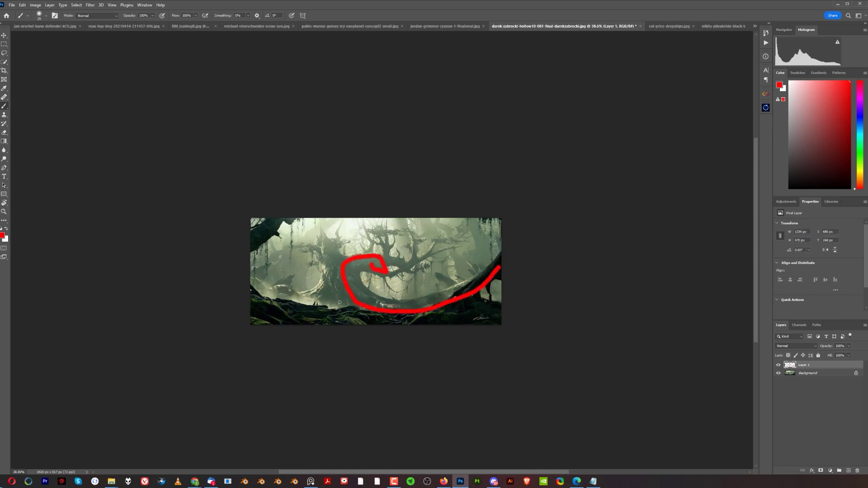
mouse_move(307, 288)
mouse_down()
mouse_move(282, 319)
mouse_move(319, 290)
mouse_move(289, 305)
mouse_up()
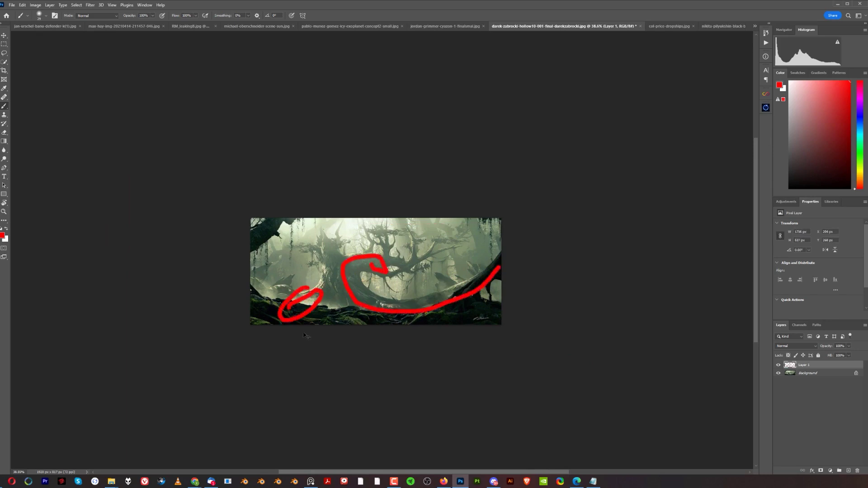
key(ctrl+z)
key(ctrl+z)
Step: Mark the diagonals along the upper-left branch and lower-right root plus a stroke through the tree between them, and undo all three
scroll(367, 268, up, 2)
drag(317, 161, 186, 247)
drag(414, 343, 565, 228)
scroll(510, 351, down, 2)
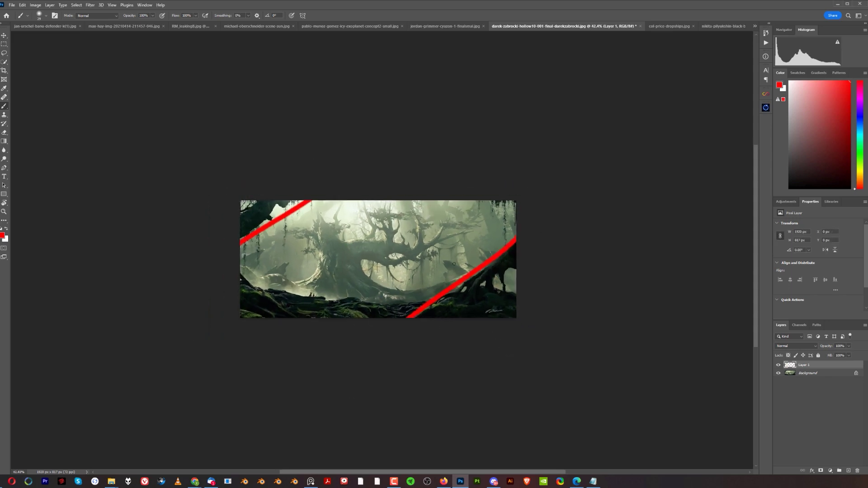
mouse_move(462, 273)
mouse_down()
mouse_move(357, 223)
mouse_move(332, 252)
mouse_up()
key(ctrl+z)
key(ctrl+z)
key(ctrl+z)
Step: Trace red flow strokes from the foreground root and fallen trunk towards the main tree's branches, undoing each one
scroll(362, 289, up, 4)
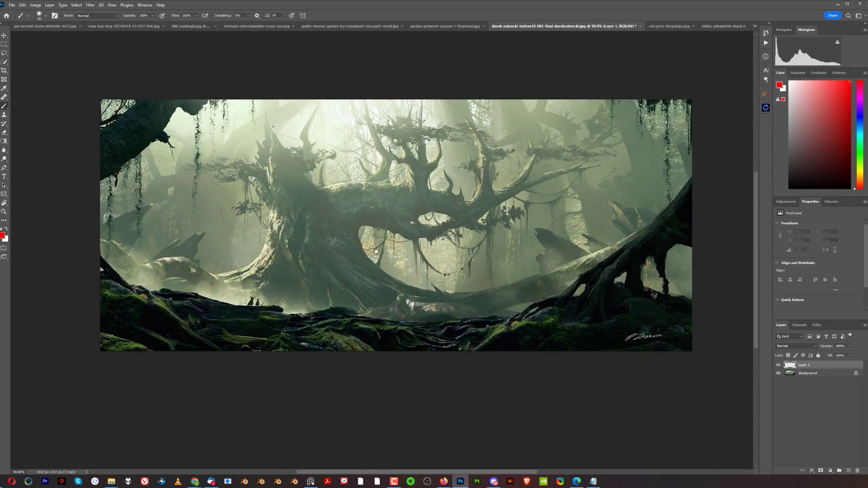
mouse_move(473, 286)
mouse_down()
mouse_move(375, 295)
mouse_move(353, 185)
mouse_move(504, 206)
mouse_up()
key(ctrl+z)
mouse_move(679, 205)
mouse_down()
mouse_move(589, 266)
mouse_move(364, 308)
mouse_move(410, 193)
mouse_move(458, 209)
mouse_up()
key(ctrl+z)
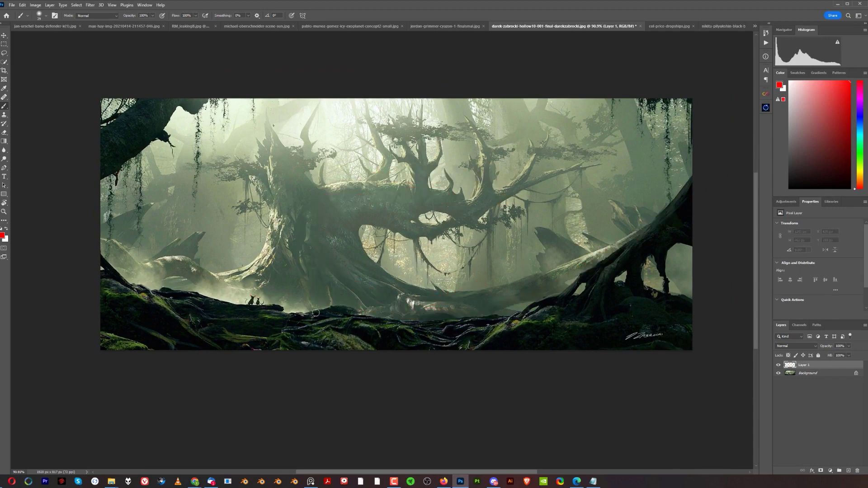
Step: Draw horizontal red strokes across the foreground, the main tree and the misty background to mark the depth layers, and undo them
scroll(308, 291, up, 1)
scroll(308, 291, up, 1)
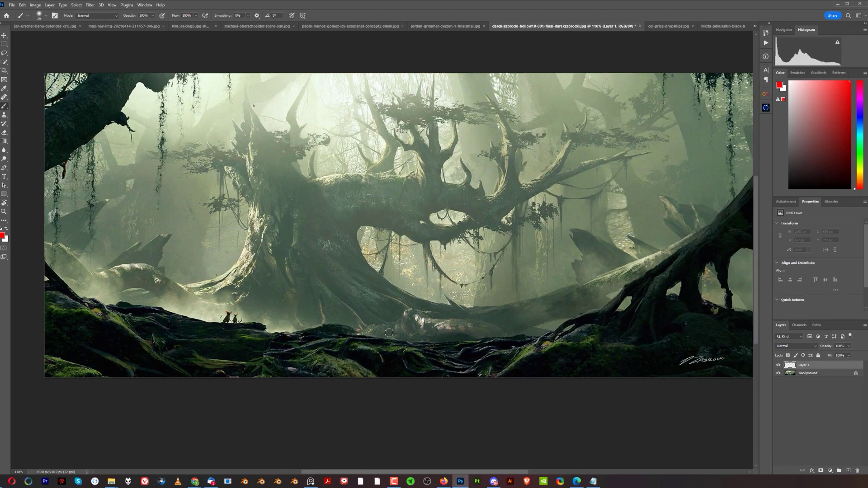
scroll(398, 325, down, 1)
scroll(398, 325, up, 1)
scroll(398, 325, right, 1)
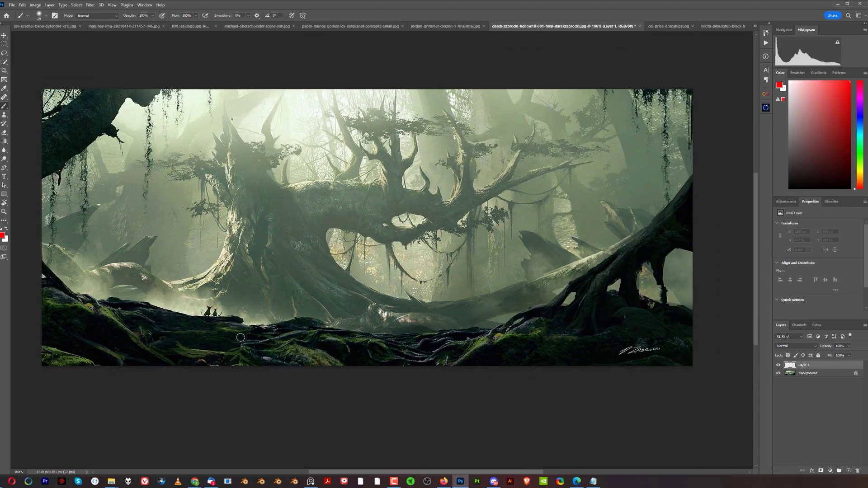
drag(234, 336, 410, 338)
drag(215, 235, 461, 230)
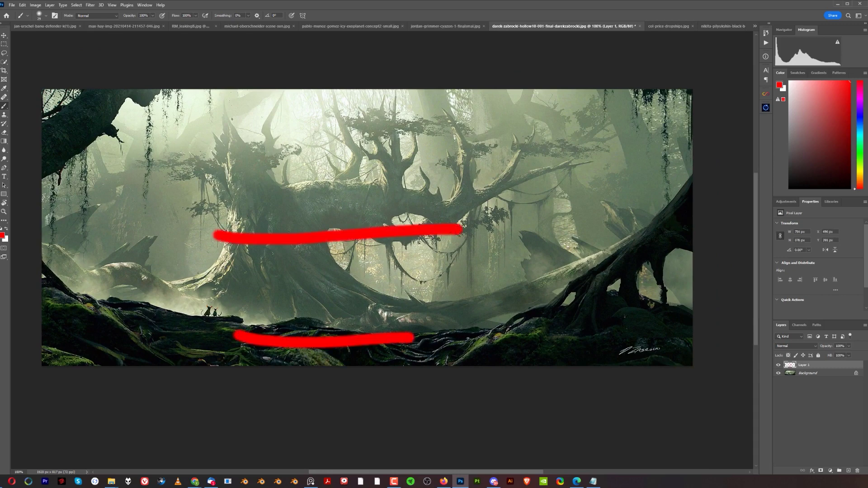
drag(314, 136, 544, 124)
key(ctrl+z)
key(ctrl+z)
key(ctrl+z)
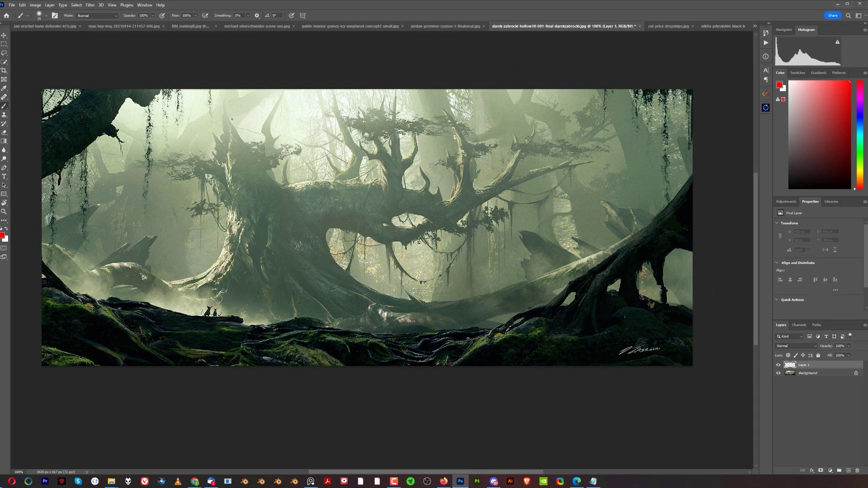
Step: Circle the two small figures on the dark foreground ledge in red, undoing the mark each time
mouse_move(213, 295)
mouse_down()
mouse_move(194, 300)
mouse_move(186, 327)
mouse_move(206, 339)
mouse_move(235, 311)
mouse_move(223, 293)
mouse_move(194, 296)
mouse_move(182, 317)
mouse_move(208, 338)
mouse_move(242, 312)
mouse_move(207, 294)
mouse_up()
key(ctrl+z)
scroll(201, 327, up, 3)
scroll(212, 312, down, 5)
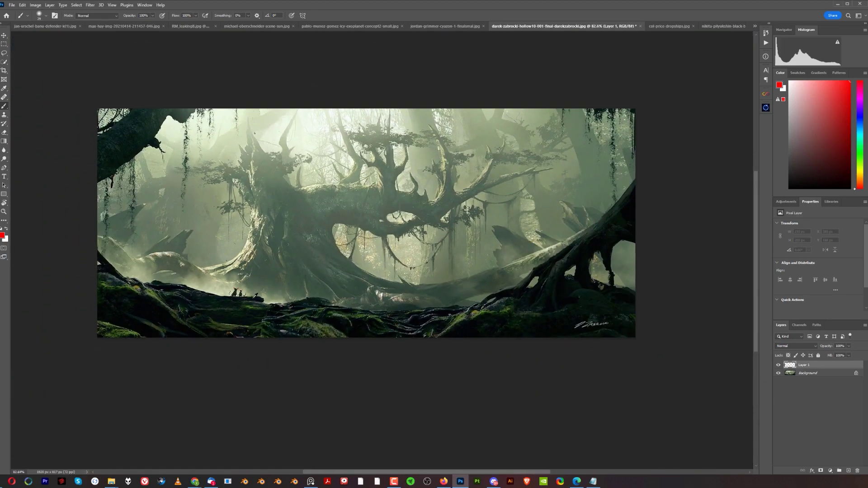
mouse_move(310, 256)
mouse_down()
mouse_move(300, 269)
mouse_move(309, 272)
mouse_up()
mouse_move(230, 292)
mouse_down()
mouse_move(242, 318)
mouse_move(235, 294)
mouse_up()
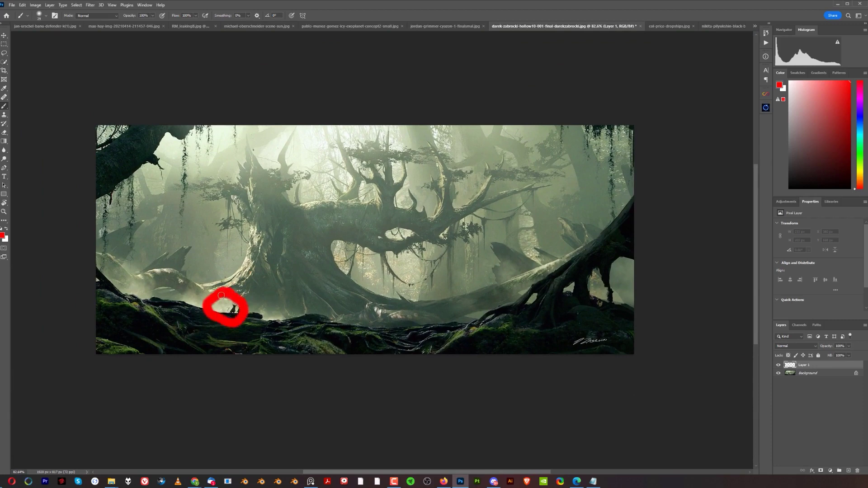
key(ctrl+z)
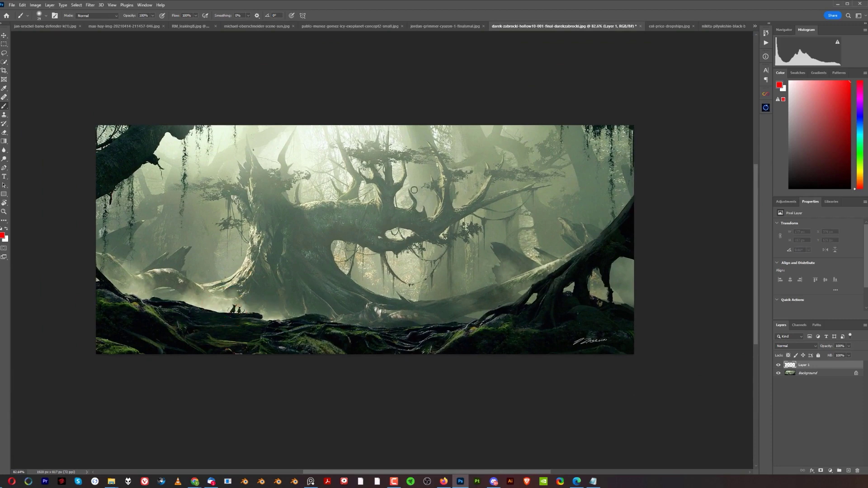
Step: Sketch red strokes over the main tree's trunk and spreading branches, undoing them
mouse_move(400, 195)
mouse_down()
mouse_move(382, 215)
mouse_move(467, 180)
mouse_move(445, 271)
mouse_move(289, 283)
mouse_move(268, 271)
mouse_up()
key(ctrl+z)
drag(216, 195, 525, 205)
drag(425, 302, 470, 192)
key(ctrl+z)
Step: Switch to the dropships painting, undo a trial V-shaped stroke on its background, and add a new layer
click(670, 26)
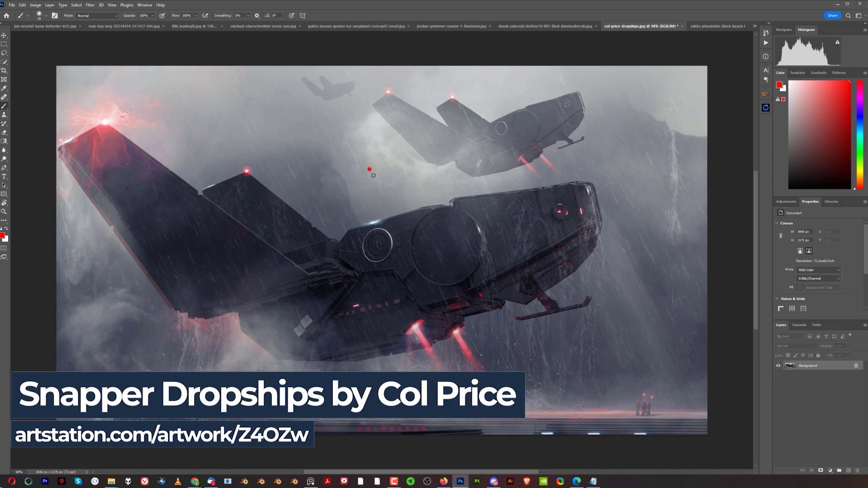
mouse_move(369, 170)
mouse_down()
mouse_move(455, 333)
mouse_move(522, 240)
mouse_move(544, 142)
mouse_up()
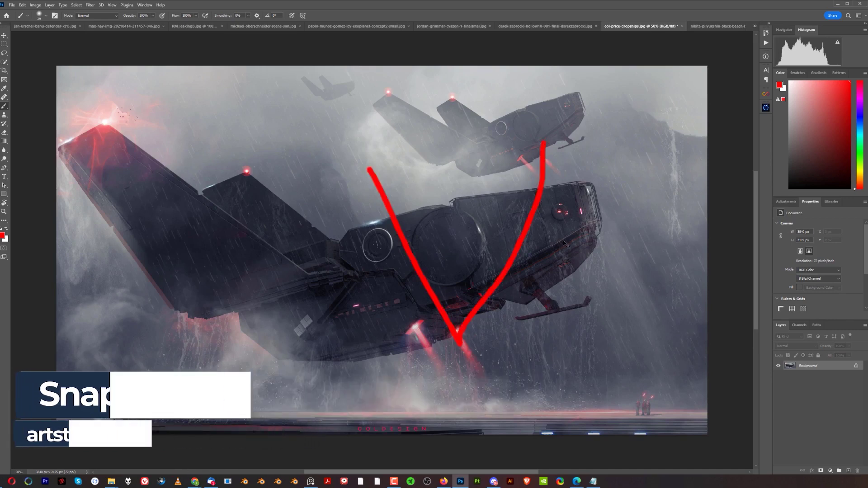
key(ctrl+z)
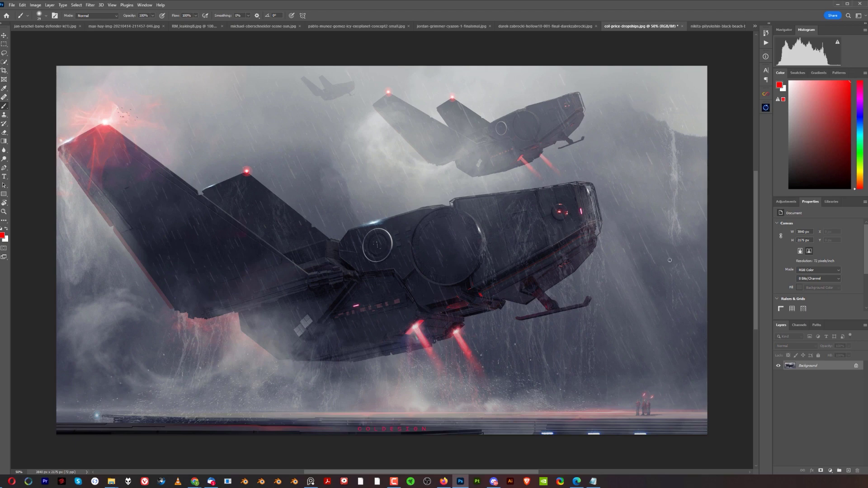
click(849, 470)
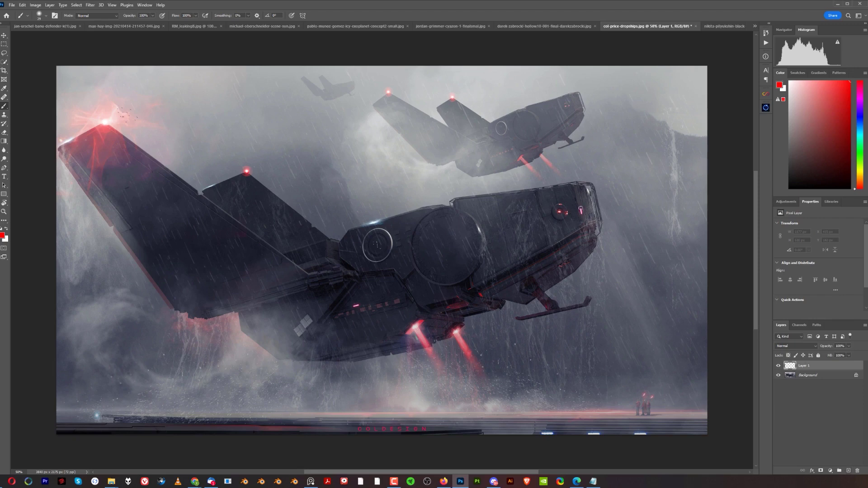
Step: Circle the front half of the large dropship, its cockpit lights, and the front half again in red, undoing each mark
mouse_move(560, 167)
mouse_down()
mouse_move(468, 187)
mouse_move(438, 304)
mouse_move(655, 248)
mouse_move(471, 196)
mouse_up()
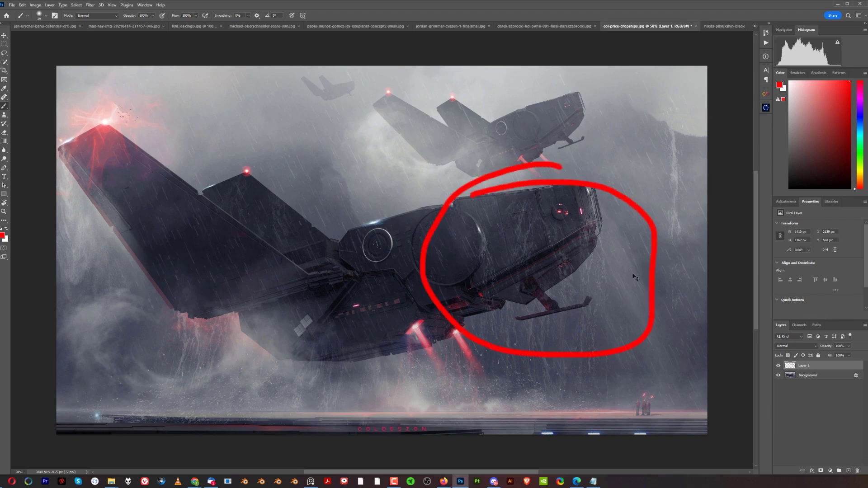
key(ctrl+z)
drag(554, 196, 588, 256)
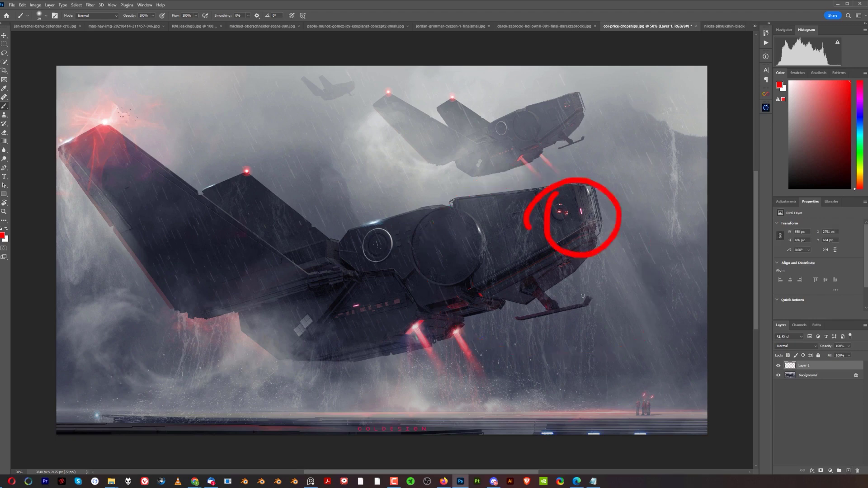
key(ctrl+z)
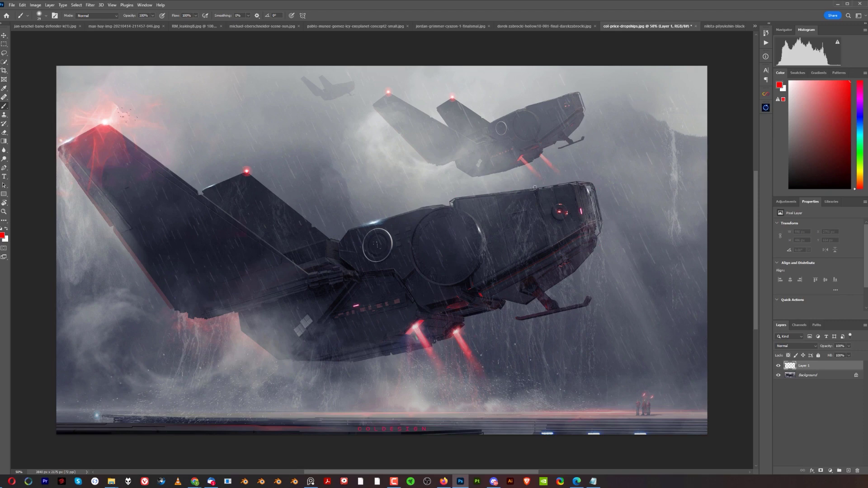
mouse_move(511, 185)
mouse_down()
mouse_move(455, 180)
mouse_move(452, 337)
mouse_move(669, 251)
mouse_move(520, 166)
mouse_up()
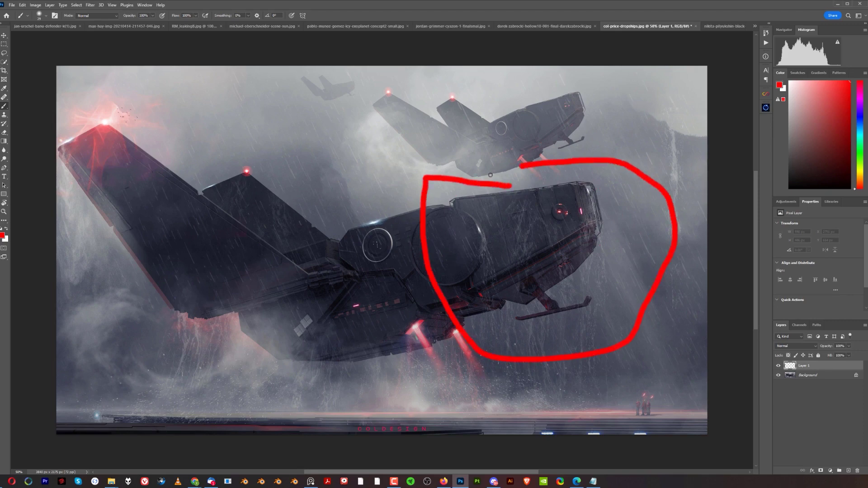
key(ctrl+z)
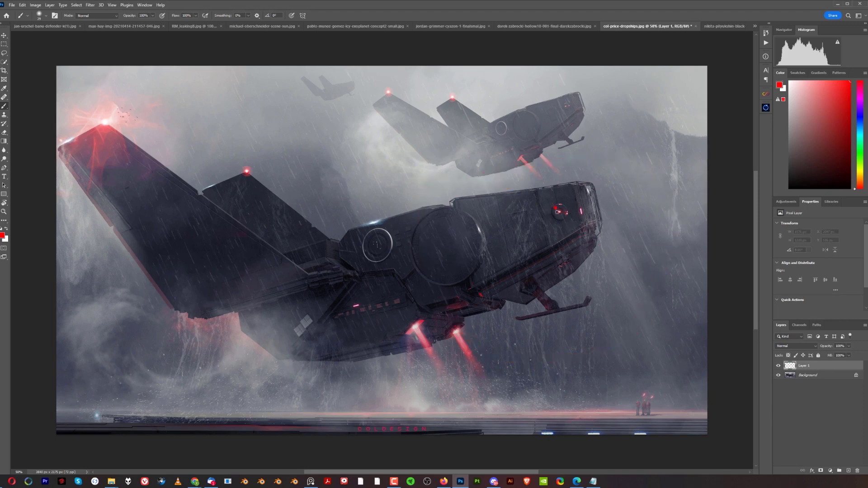
Step: Mark the large dropship's cockpit and nose, draw a stroke from the nose to the right image edge, and undo the marks
drag(558, 211, 557, 208)
drag(618, 224, 529, 287)
key(ctrl+z)
key(ctrl+z)
drag(593, 220, 710, 222)
mouse_move(675, 199)
mouse_down()
mouse_move(704, 219)
mouse_move(658, 261)
mouse_up()
key(ctrl+z)
key(ctrl+z)
Step: Draw a red arc around the large dropship's rear, circle its lower tail glow and the tail light, and undo everything
mouse_move(219, 363)
mouse_down()
mouse_move(301, 332)
mouse_move(360, 216)
mouse_move(165, 107)
mouse_move(56, 108)
mouse_up()
mouse_move(219, 307)
mouse_down()
mouse_move(226, 346)
mouse_move(171, 388)
mouse_move(115, 309)
mouse_move(151, 298)
mouse_up()
drag(223, 361, 196, 299)
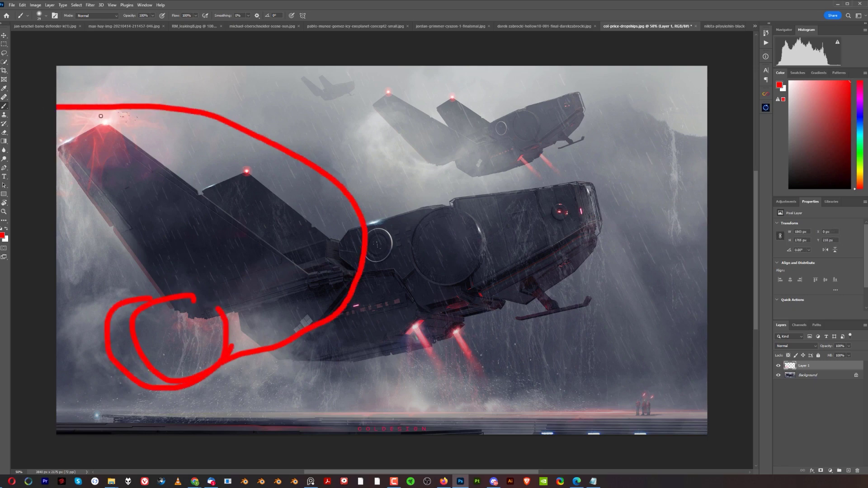
drag(100, 117, 89, 135)
key(ctrl+z)
key(ctrl+z)
key(ctrl+z)
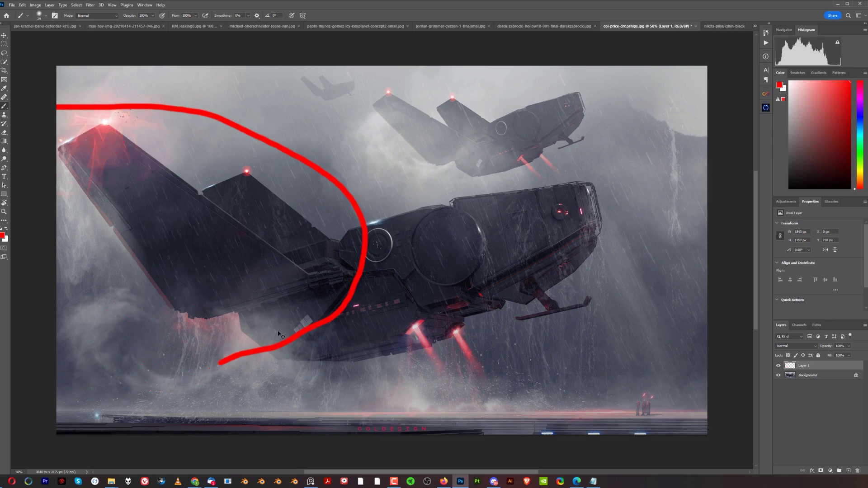
key(ctrl+z)
Step: Trace red lines from the large dropship's glowing tail light towards its nose, and undo them
mouse_move(99, 120)
mouse_down()
mouse_move(145, 348)
mouse_move(349, 320)
mouse_move(581, 224)
mouse_up()
drag(125, 138, 581, 226)
key(ctrl+z)
key(ctrl+z)
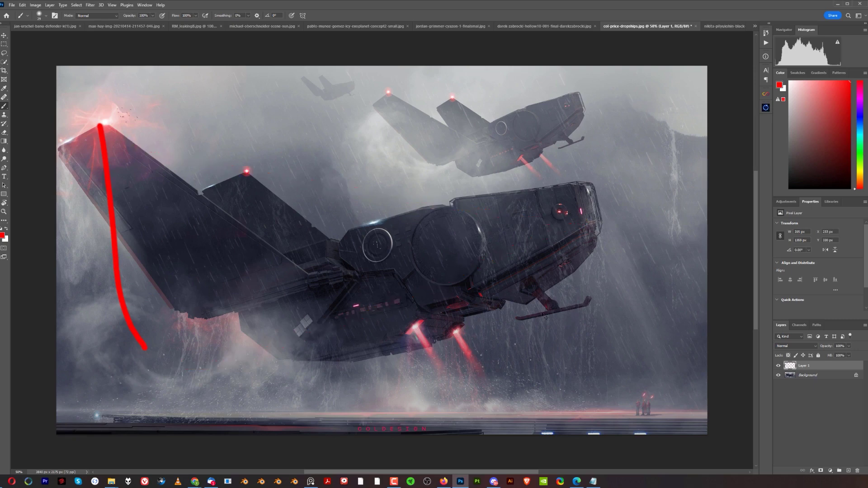
key(ctrl+z)
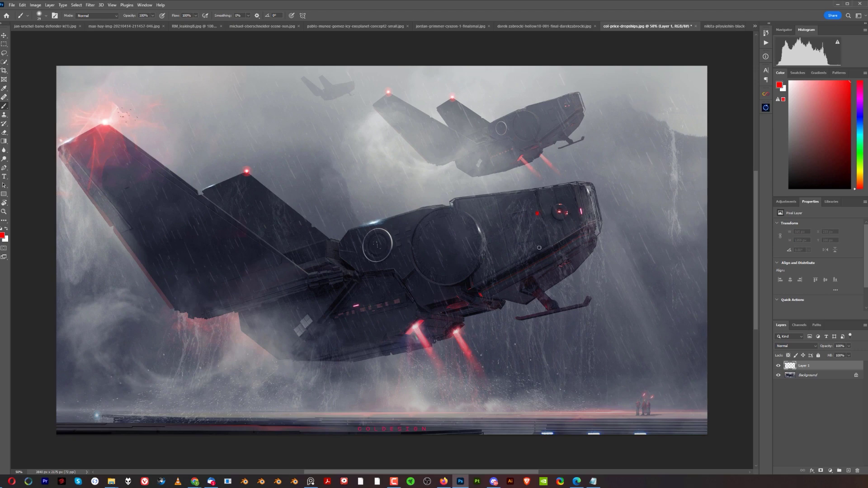
Step: Circle the large dropship's cockpit lights, draw an arrow in the space ahead of its nose, and undo both
drag(543, 214, 520, 211)
mouse_move(635, 198)
mouse_down()
mouse_move(689, 190)
mouse_move(665, 226)
mouse_up()
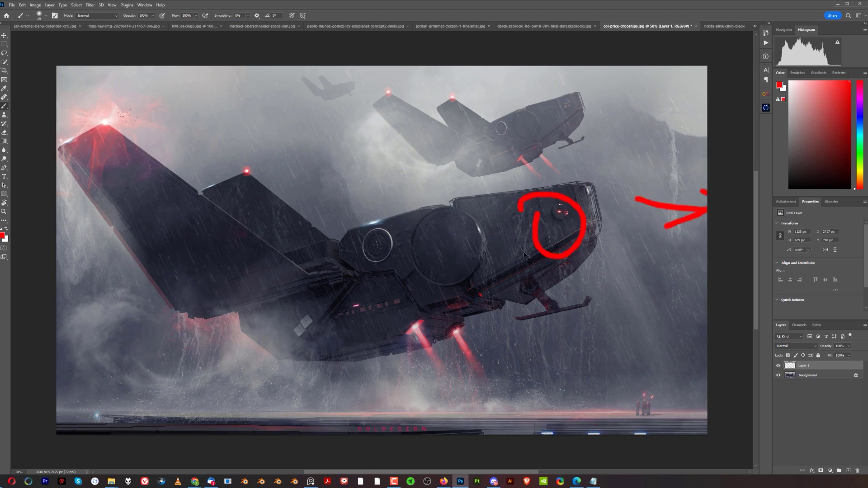
key(ctrl+z)
key(ctrl+z)
key(ctrl+z)
Step: Mark the dark background slopes at the upper right and behind the large dropship with curved red strokes, and undo them
drag(610, 94, 708, 149)
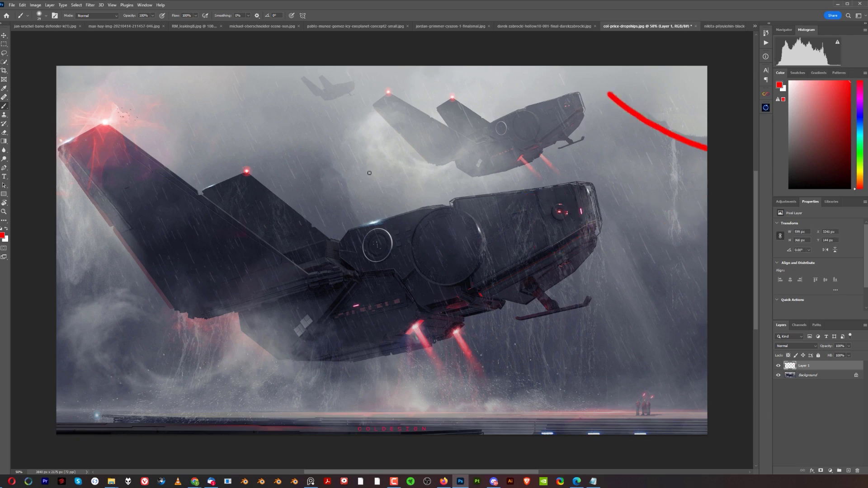
drag(320, 125, 360, 213)
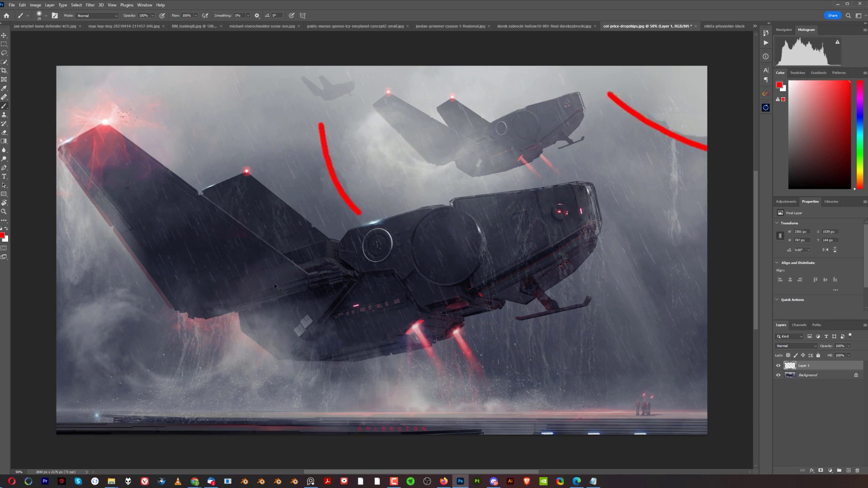
key(ctrl+z)
key(ctrl+z)
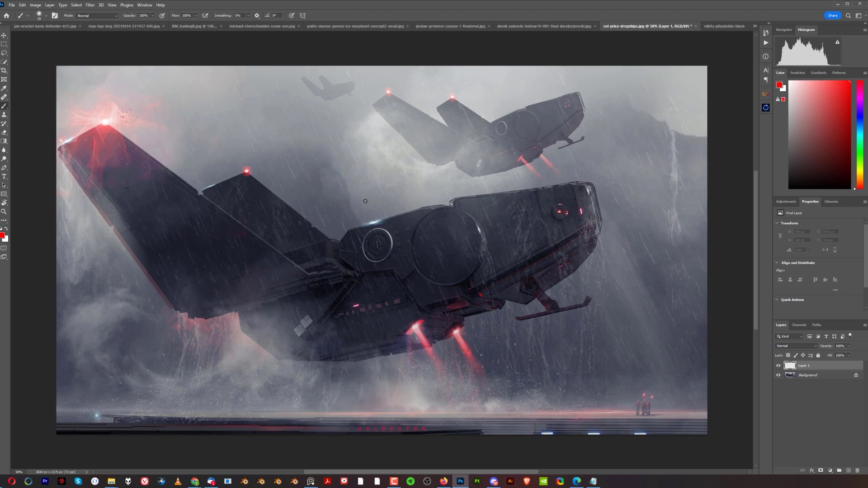
Step: Circle the small figures standing on the landing platform in red twice, undoing each mark
mouse_move(651, 379)
mouse_down()
mouse_move(595, 410)
mouse_move(569, 402)
mouse_up()
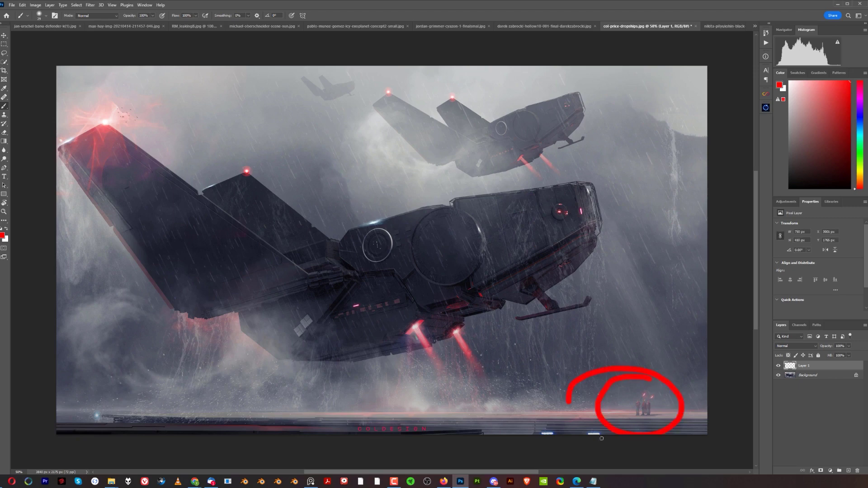
key(ctrl+z)
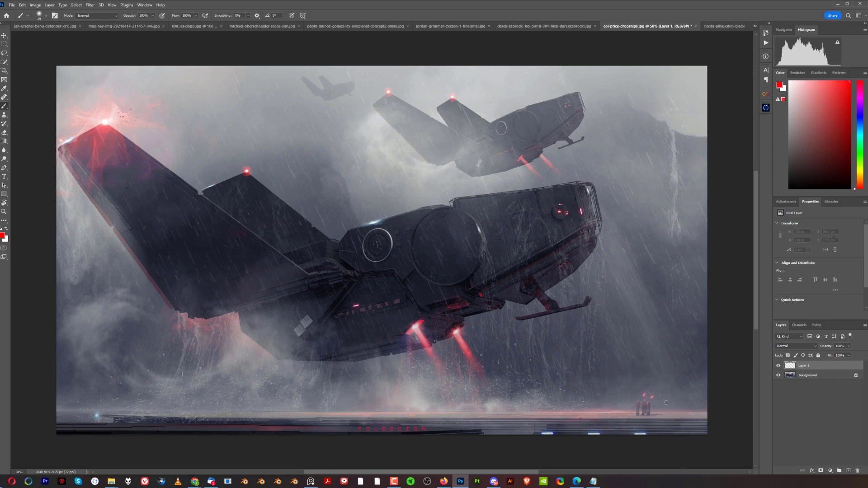
drag(626, 397, 611, 394)
key(ctrl+z)
Step: Circle the landing platform's edge lights and the small standing figures in red, undoing each mark
drag(546, 435, 608, 433)
key(ctrl+z)
key(ctrl+z)
mouse_move(678, 386)
mouse_down()
mouse_move(622, 420)
mouse_move(597, 395)
mouse_up()
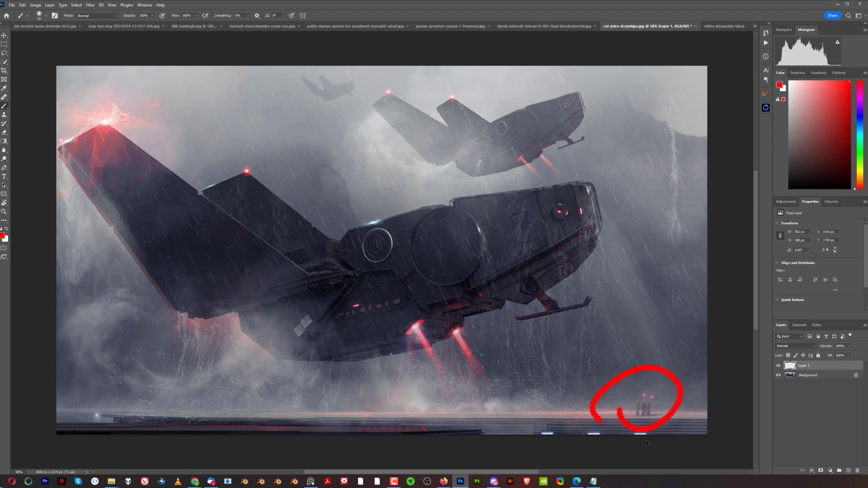
key(ctrl+z)
drag(543, 432, 590, 433)
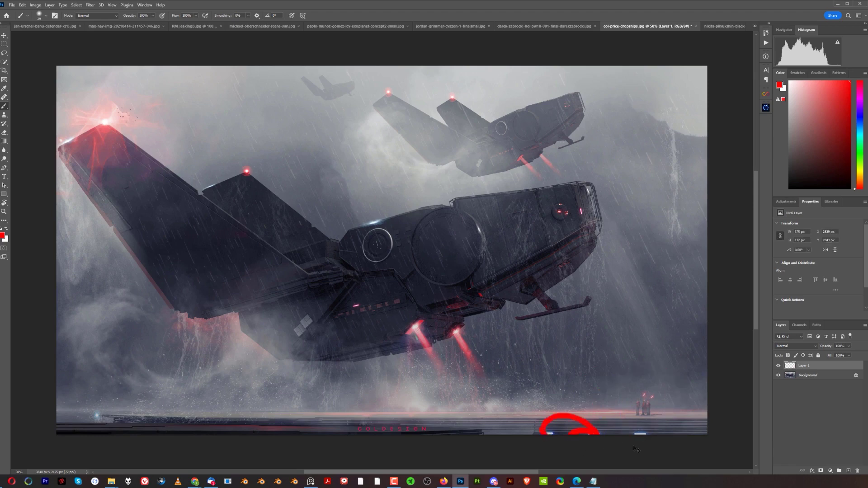
key(ctrl+z)
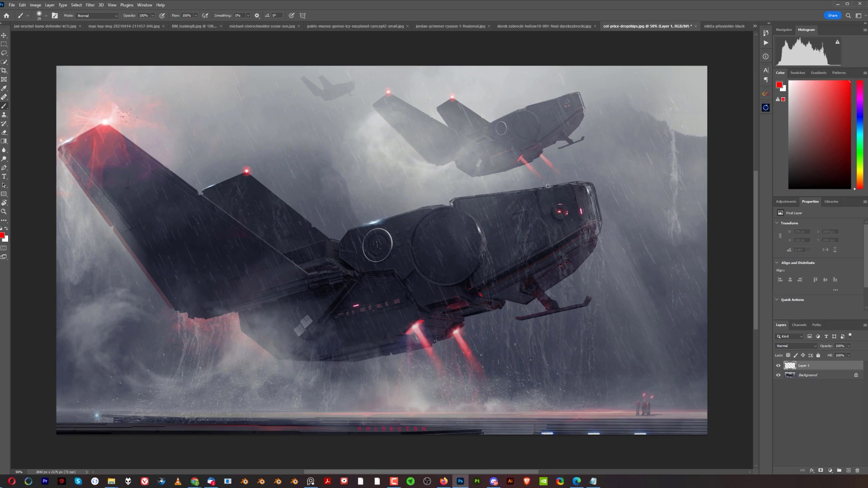
Step: Draw a curved red line from the large dropship to the farthest one, add strokes across the scene, and undo them all
mouse_move(526, 178)
mouse_down()
mouse_move(479, 143)
mouse_move(333, 101)
mouse_up()
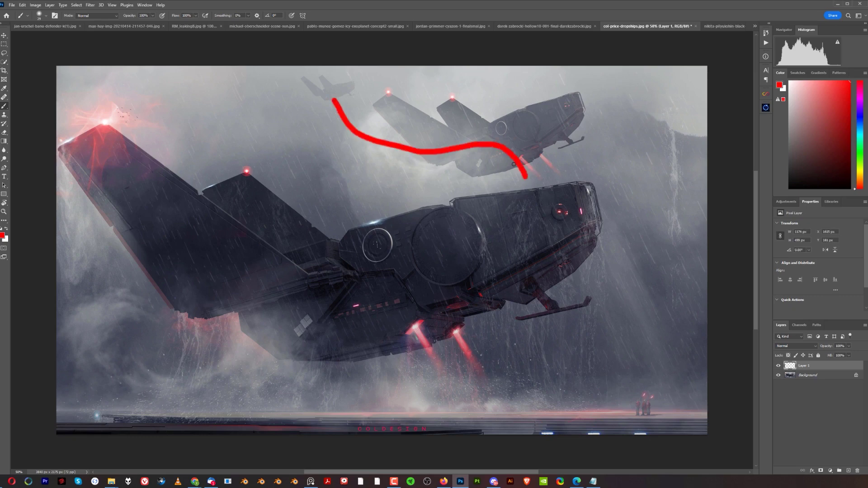
key(ctrl+z)
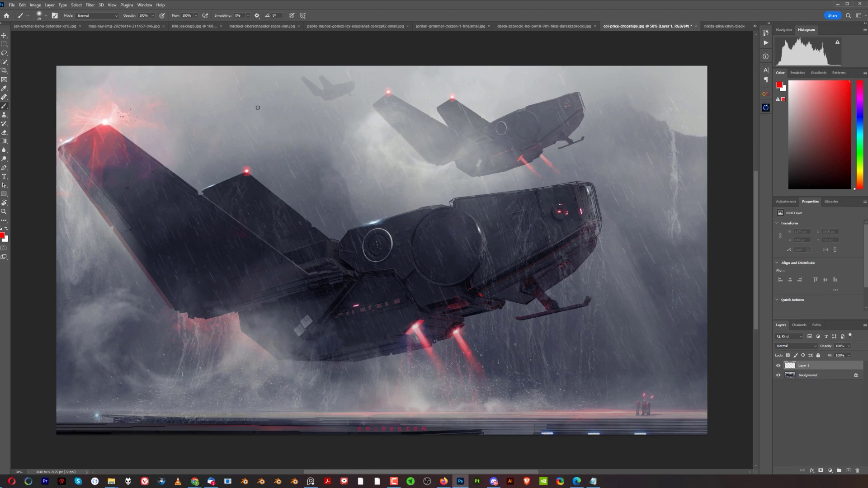
shift+click(632, 125)
key(ctrl+z)
mouse_move(357, 238)
mouse_down()
mouse_move(465, 175)
mouse_move(574, 254)
mouse_up()
key(ctrl+z)
Step: Switch to the black-beach painting, circle the two largest fires and the crawling figure with linking strokes, and undo the marks
click(724, 27)
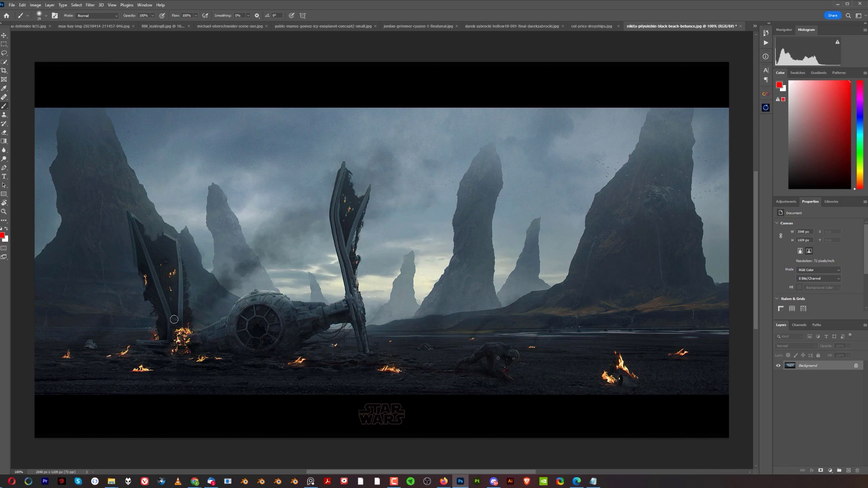
mouse_move(174, 319)
mouse_down()
mouse_move(177, 364)
mouse_move(206, 367)
mouse_move(161, 313)
mouse_move(156, 338)
mouse_up()
mouse_move(593, 345)
mouse_down()
mouse_move(596, 388)
mouse_move(597, 357)
mouse_up()
mouse_move(469, 334)
mouse_down()
mouse_move(470, 391)
mouse_move(469, 362)
mouse_up()
drag(239, 350, 416, 368)
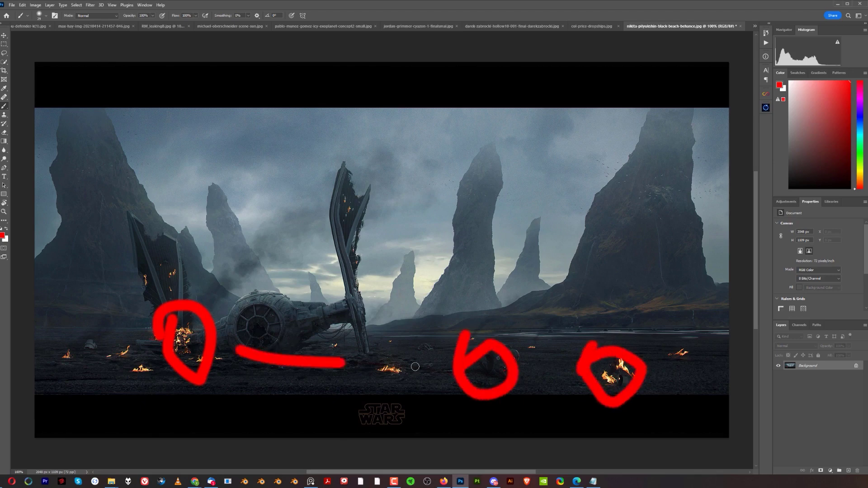
drag(519, 369, 588, 377)
key(ctrl+z)
key(ctrl+z)
key(ctrl+z)
key(ctrl+z)
key(ctrl+z)
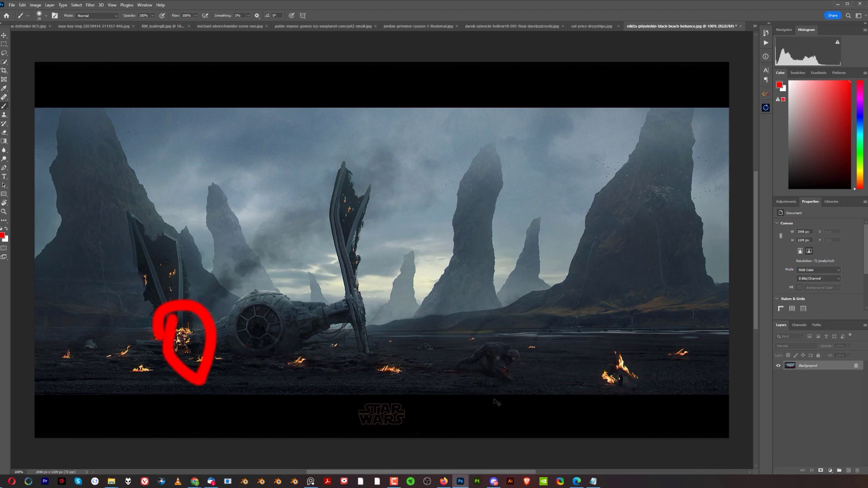
Step: Circle the crashed ship's cockpit and the crawling figure in red, add a vertical line, and undo the last two marks
drag(246, 274, 223, 300)
drag(230, 351, 257, 321)
drag(458, 308, 479, 344)
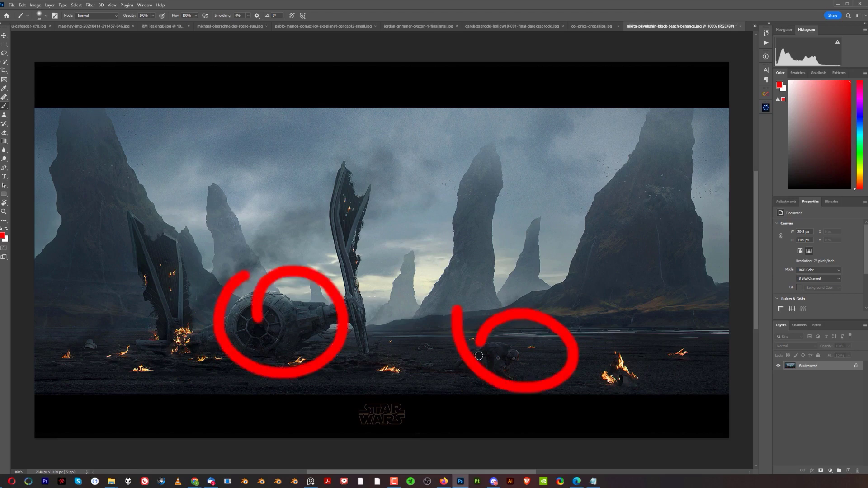
drag(265, 127, 263, 414)
key(ctrl+z)
key(ctrl+z)
Step: Draw a rule-of-thirds grid in red over the beach painting, and undo all marks
drag(271, 113, 254, 357)
click(513, 155)
drag(512, 155, 471, 377)
drag(154, 153, 608, 183)
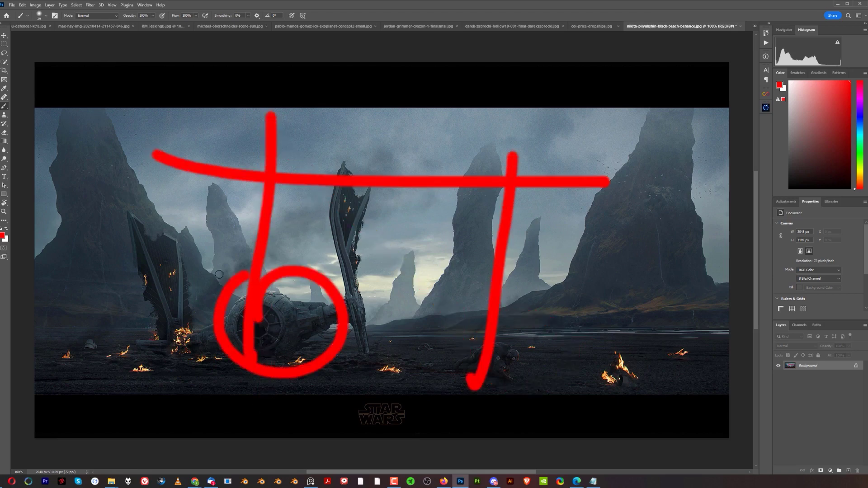
drag(140, 312, 643, 326)
key(ctrl+z)
key(ctrl+z)
key(ctrl+z)
key(ctrl+z)
key(ctrl+z)
key(ctrl+z)
key(ctrl+z)
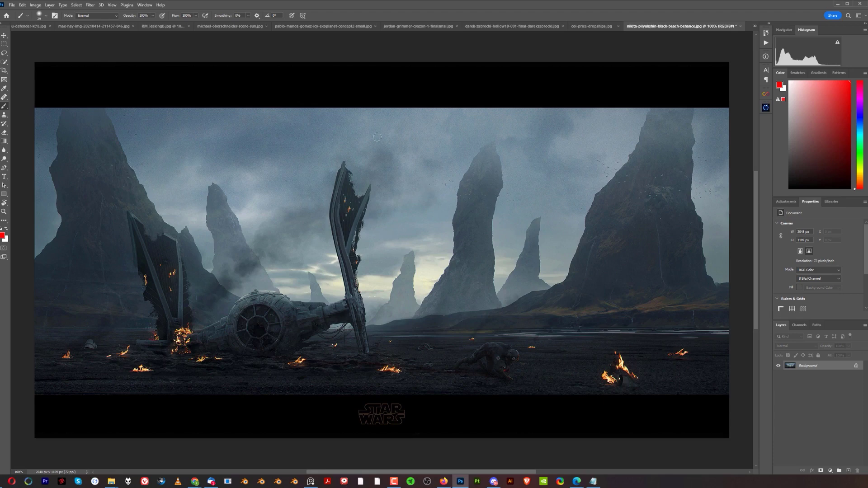
Step: Draw six long curved red strokes down the ship's wings and the rock spires across the scene, and undo them all
mouse_move(389, 98)
mouse_down()
mouse_move(367, 138)
mouse_move(350, 232)
mouse_move(358, 323)
mouse_move(374, 371)
mouse_up()
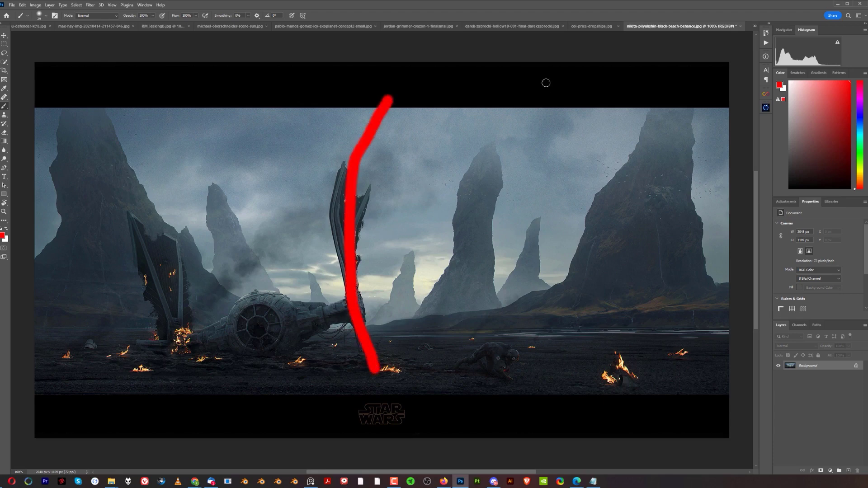
drag(527, 105, 480, 186)
drag(465, 235, 455, 360)
drag(694, 84, 647, 351)
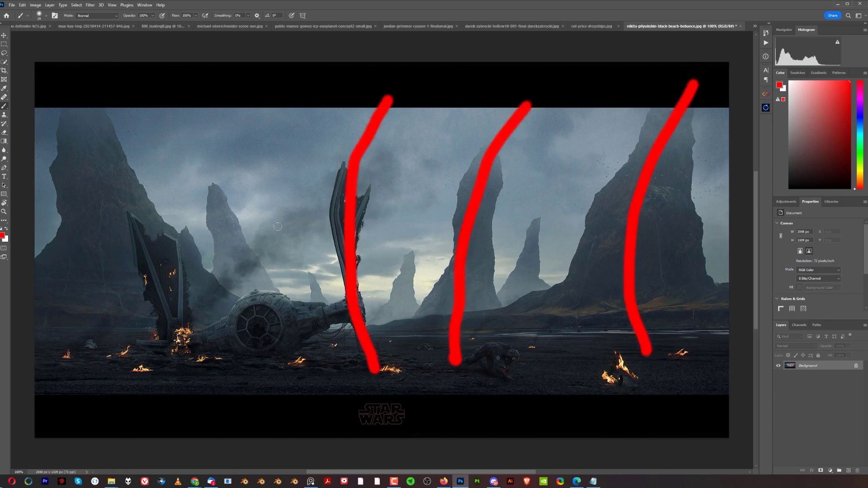
drag(85, 145, 166, 394)
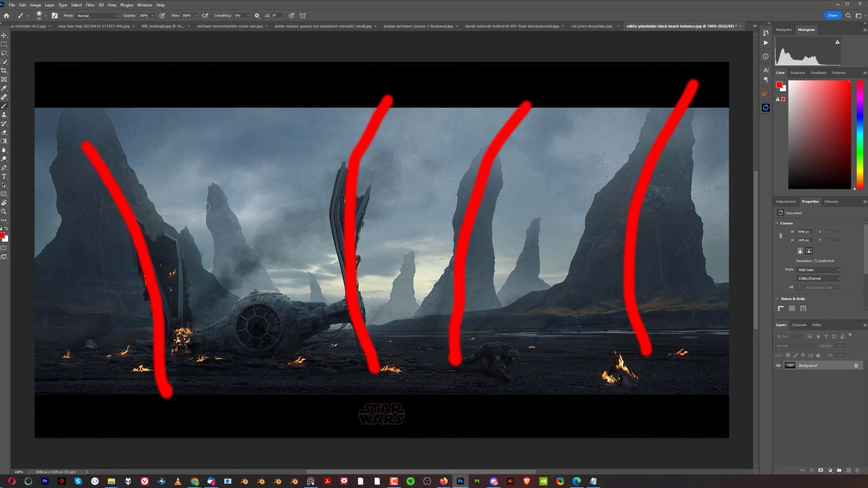
drag(193, 143, 230, 374)
mouse_move(273, 167)
mouse_down()
mouse_move(326, 301)
mouse_move(337, 378)
mouse_up()
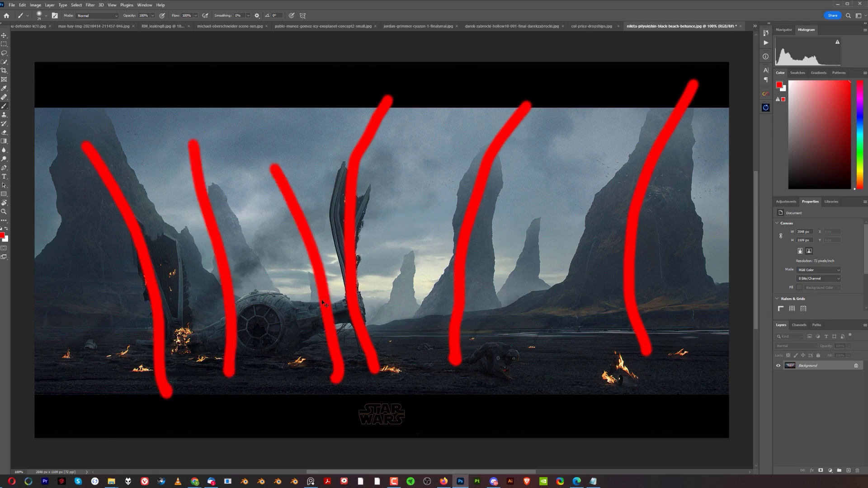
key(ctrl+z)
key(ctrl+z)
key(ctrl+z)
key(ctrl+z)
key(ctrl+z)
key(ctrl+z)
key(ctrl+z)
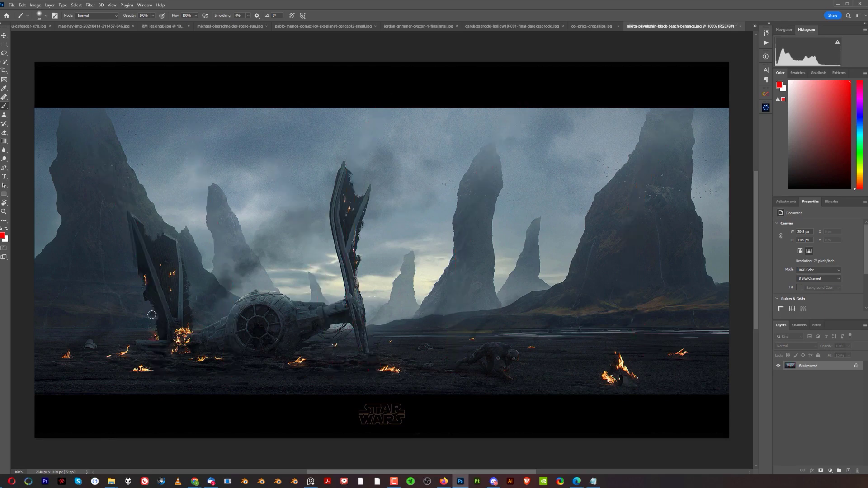
Step: Mark the crashed ship's cockpit and the crawling figure with red strokes, and undo both
mouse_move(271, 282)
mouse_down()
mouse_move(240, 367)
mouse_move(264, 352)
mouse_up()
drag(510, 361, 538, 367)
key(ctrl+z)
key(ctrl+z)
Step: Mark the crashed ship's area and the ground around the crawling figure with broad red strokes, and undo them all
mouse_move(313, 204)
mouse_down()
mouse_move(304, 237)
mouse_move(128, 396)
mouse_up()
drag(178, 308, 235, 415)
drag(411, 256, 588, 398)
drag(490, 369, 501, 381)
key(ctrl+z)
key(ctrl+z)
key(ctrl+z)
key(ctrl+z)
key(ctrl+z)
Step: Mark the crawling figure, draw a V-shaped red stroke over the central rock spire, and undo both
drag(486, 320, 431, 383)
key(ctrl+z)
mouse_move(392, 199)
mouse_down()
mouse_move(424, 258)
mouse_move(521, 226)
mouse_move(540, 199)
mouse_up()
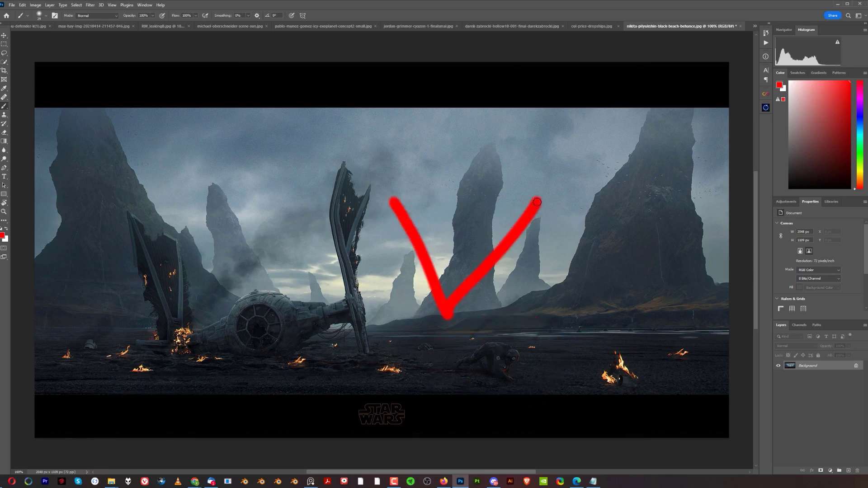
key(ctrl+z)
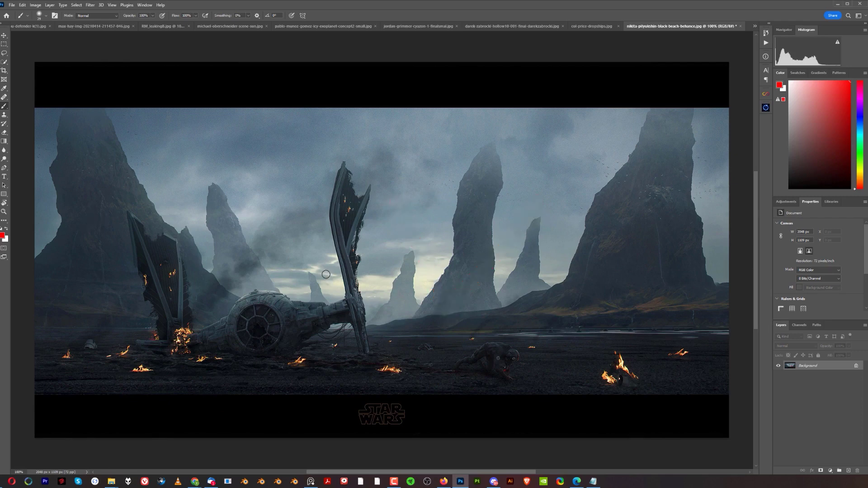
Step: Draw red strokes at the burning wing base and across the rock spires and sky, and undo them
mouse_move(197, 307)
mouse_down()
mouse_move(713, 400)
mouse_move(195, 343)
mouse_up()
drag(144, 228, 723, 186)
drag(725, 146, 162, 121)
key(ctrl+z)
key(ctrl+z)
mouse_move(496, 218)
mouse_down()
mouse_move(559, 291)
mouse_move(661, 151)
mouse_up()
key(ctrl+z)
Step: Switch to the dominius painting, circle the foreground rocks and the central tower in red, and undo both marks
click(755, 25)
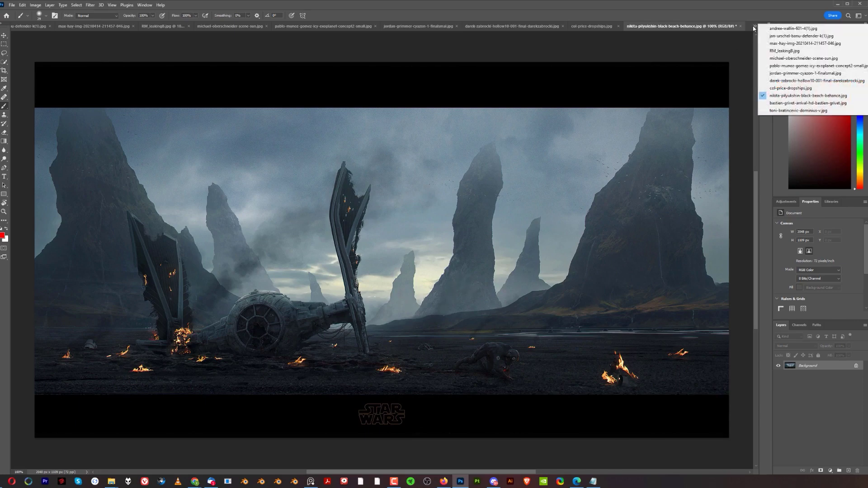
click(799, 110)
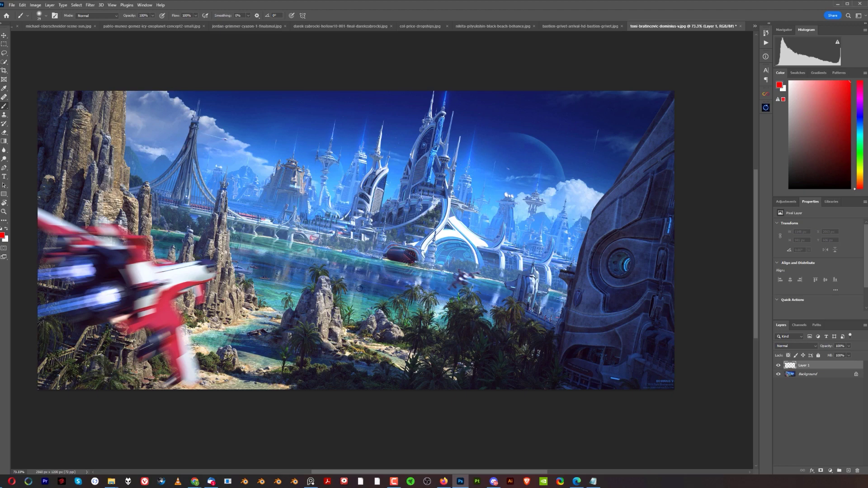
mouse_move(296, 319)
mouse_down()
mouse_move(319, 384)
mouse_move(233, 364)
mouse_up()
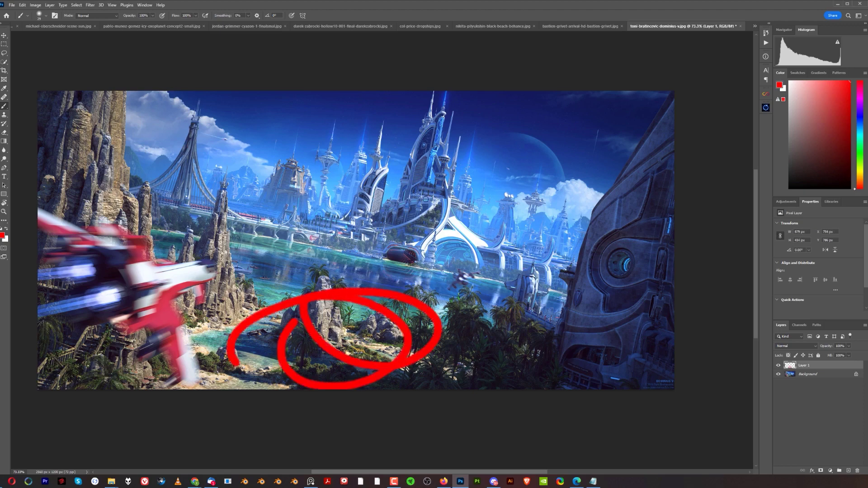
drag(390, 145, 355, 222)
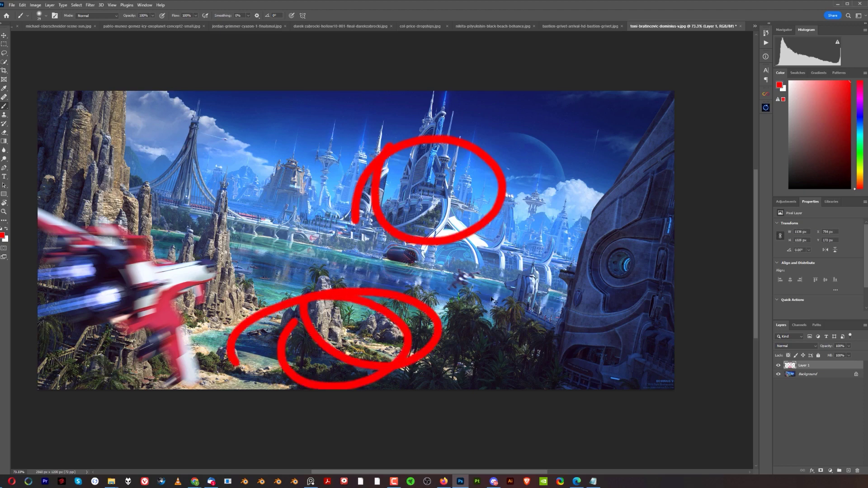
key(ctrl+z)
key(ctrl+z)
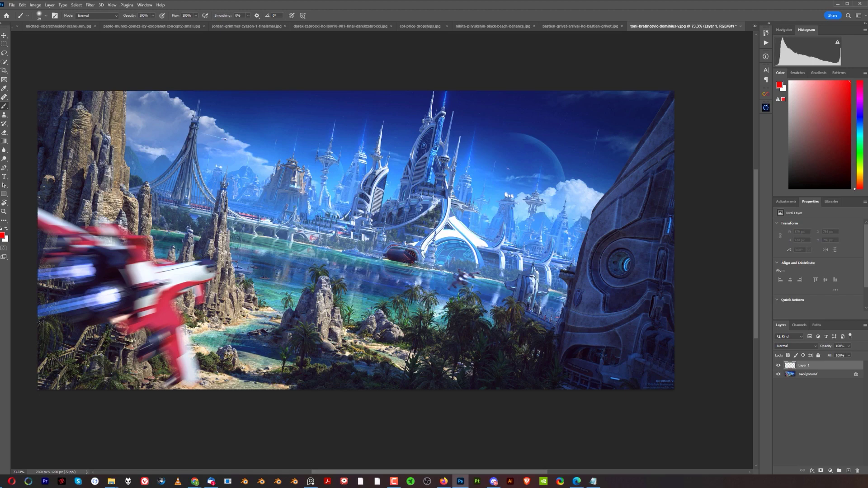
Step: Mark the red spacecraft's engines and lower fin with curved red strokes, and undo them
drag(100, 247, 61, 369)
key(ctrl+z)
drag(144, 316, 158, 359)
drag(126, 263, 68, 280)
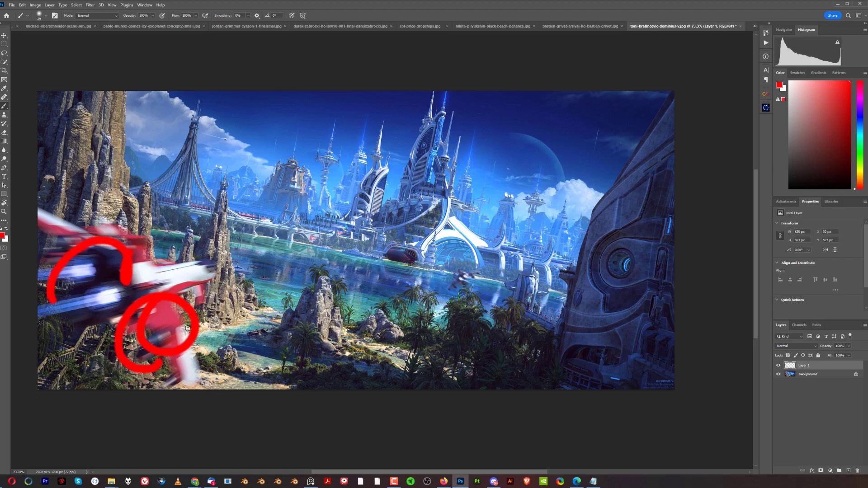
key(ctrl+z)
key(ctrl+z)
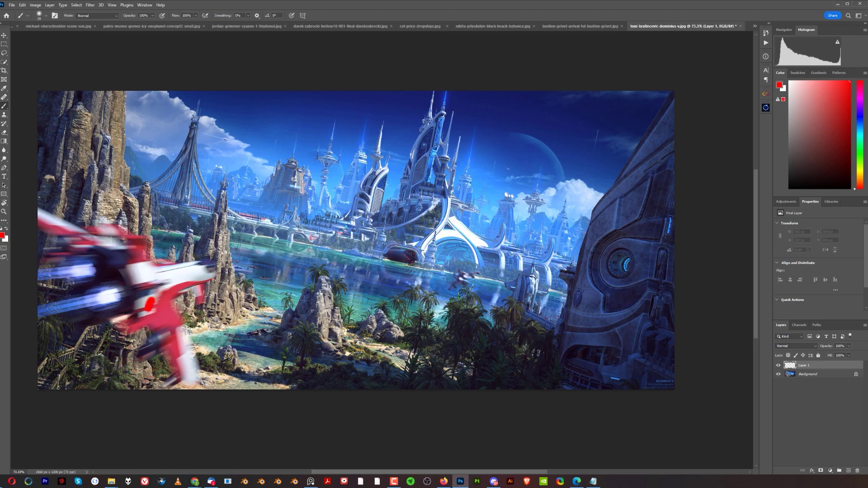
Step: Mark the red spacecraft, the ground beneath it and the area towards the lake with red strokes, undoing each pair
drag(161, 301, 152, 345)
drag(70, 389, 127, 384)
key(ctrl+z)
key(ctrl+z)
drag(508, 283, 152, 335)
mouse_move(161, 306)
mouse_down()
mouse_move(111, 358)
mouse_move(223, 385)
mouse_up()
key(ctrl+z)
key(ctrl+z)
Step: Draw a red arrow from the spacecraft towards the city centre, and undo it
mouse_move(127, 295)
mouse_down()
mouse_move(159, 285)
mouse_move(297, 276)
mouse_up()
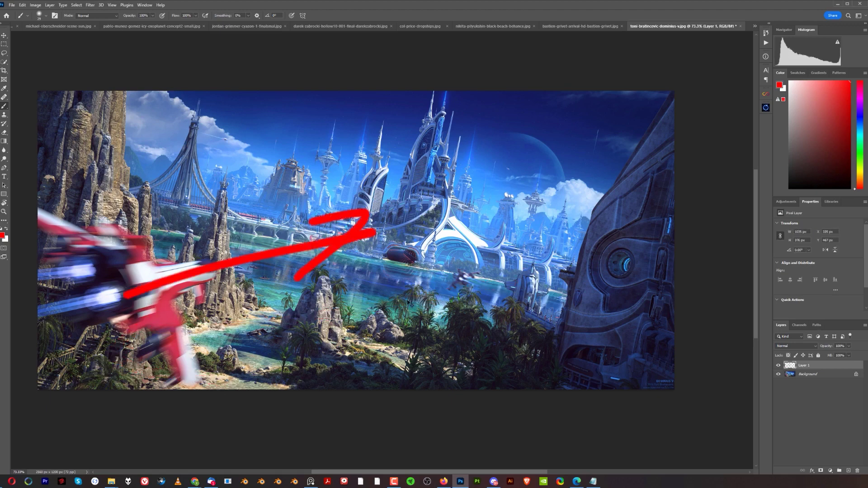
key(ctrl+z)
key(ctrl+z)
Step: Circle the dark ship hovering over the water and the whole city in red, undoing each circle
mouse_move(387, 235)
mouse_down()
mouse_move(360, 258)
mouse_move(389, 233)
mouse_up()
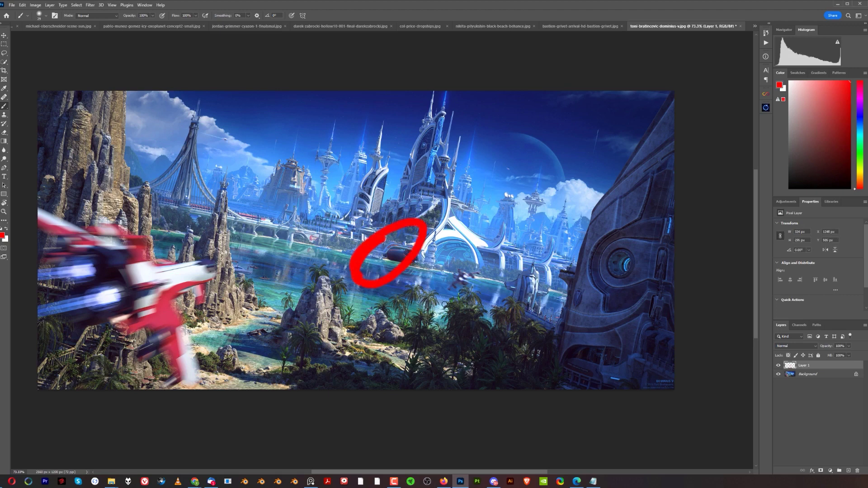
key(ctrl+z)
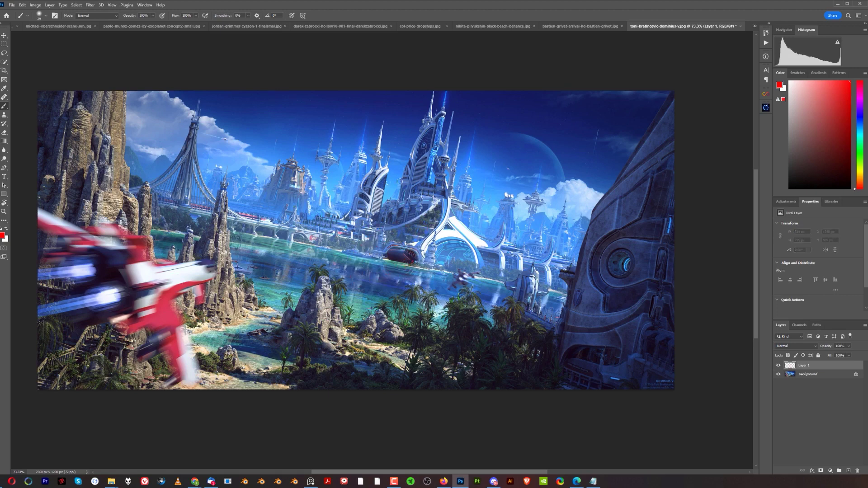
mouse_move(290, 121)
mouse_down()
mouse_move(377, 279)
mouse_move(289, 145)
mouse_up()
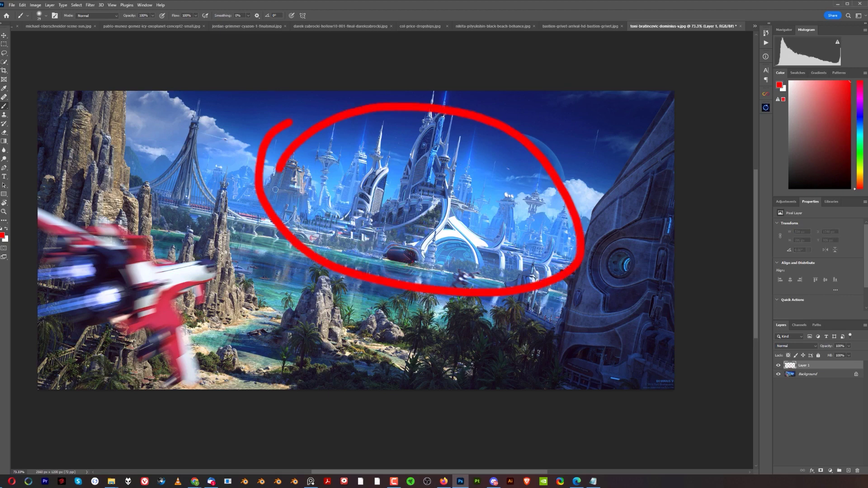
key(ctrl+z)
Step: Trace the framing edges of the dark right-hand structure and the left cliff in red, and undo both lines
drag(624, 131, 547, 388)
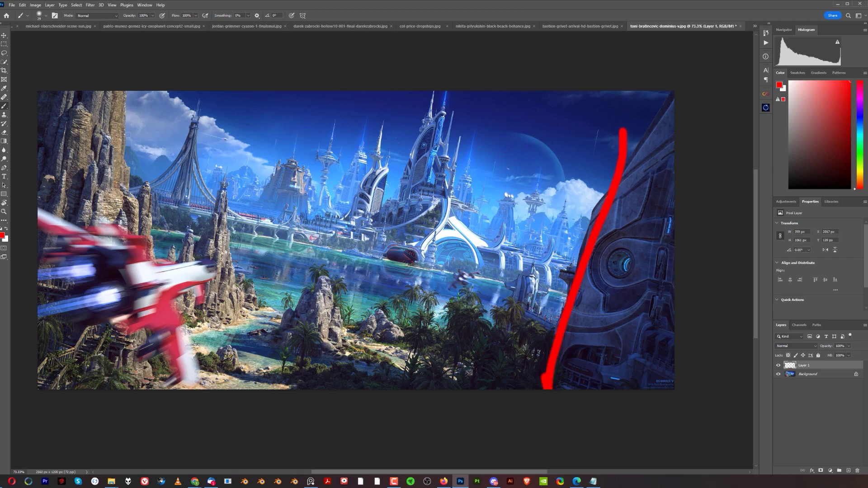
drag(111, 76, 135, 349)
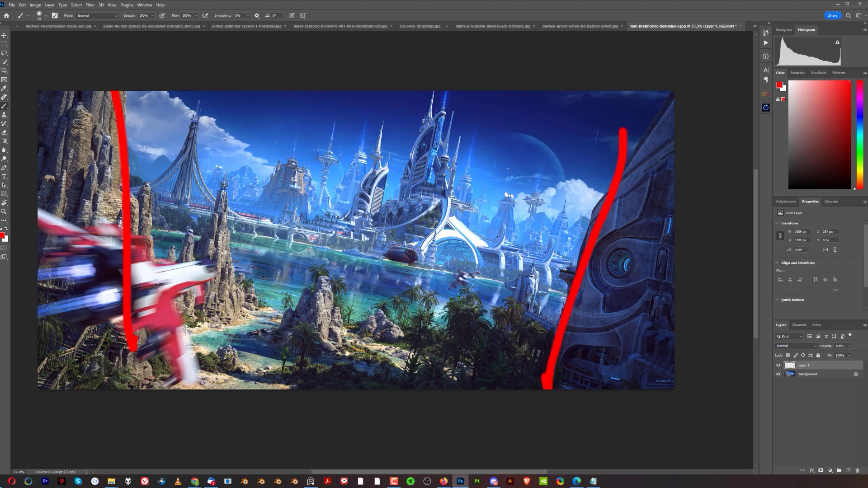
key(ctrl+z)
key(ctrl+z)
Step: Circle the area around the central tower and mark the bridge pylon in red, undoing the marks
drag(433, 120, 412, 198)
mouse_move(199, 119)
mouse_down()
mouse_move(199, 183)
mouse_move(238, 192)
mouse_up()
key(ctrl+z)
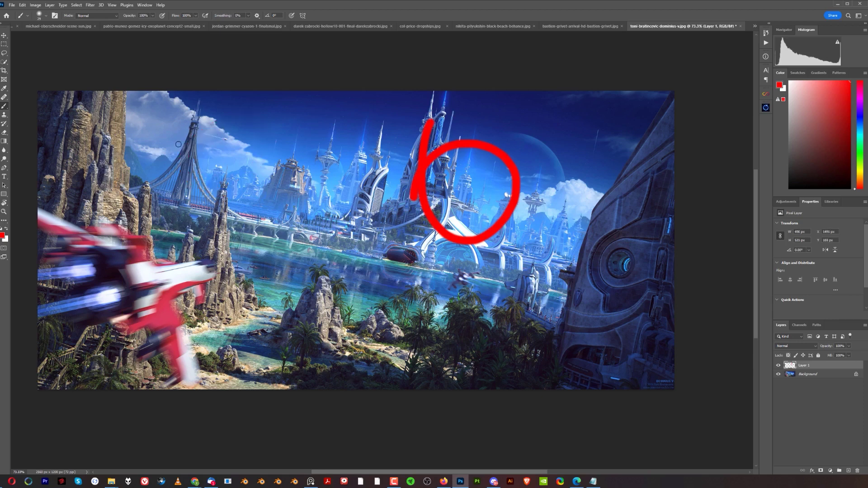
mouse_move(179, 115)
mouse_down()
mouse_move(240, 125)
mouse_move(217, 124)
mouse_up()
key(ctrl+z)
key(ctrl+z)
Step: Circle the right-hand clouds, the white arch building and the red spacecraft in red, and undo the circles
mouse_move(537, 194)
mouse_down()
mouse_move(549, 243)
mouse_move(499, 309)
mouse_move(475, 228)
mouse_up()
drag(87, 317, 93, 312)
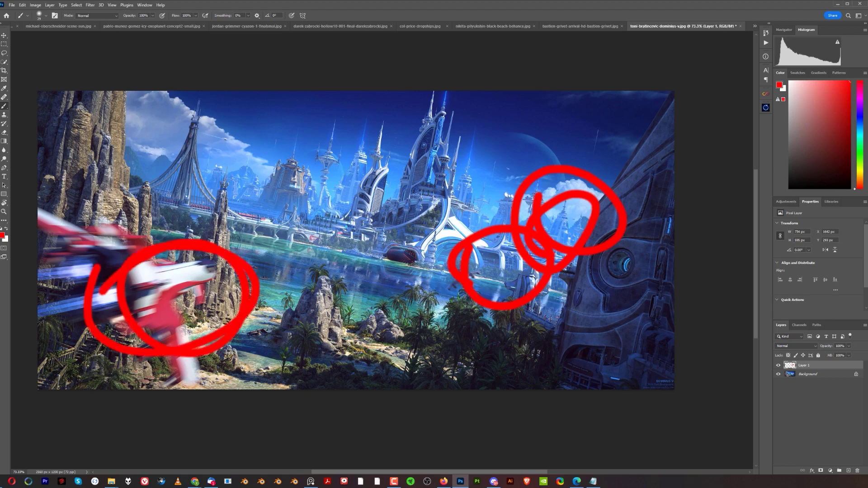
key(ctrl+z)
key(ctrl+z)
key(ctrl+z)
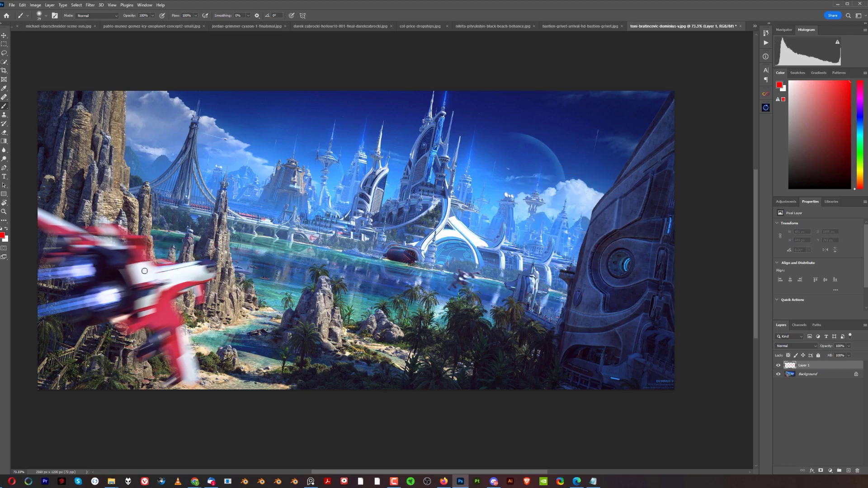
Step: Draw two red lines rising from the spacecraft towards the city's right-hand skyline, and undo both
drag(134, 274, 524, 194)
drag(213, 289, 570, 209)
key(ctrl+z)
key(ctrl+z)
Step: Draw descending red diagonals from the cliff and the spacecraft plus strokes across the skyline, undoing them all
drag(64, 132, 675, 384)
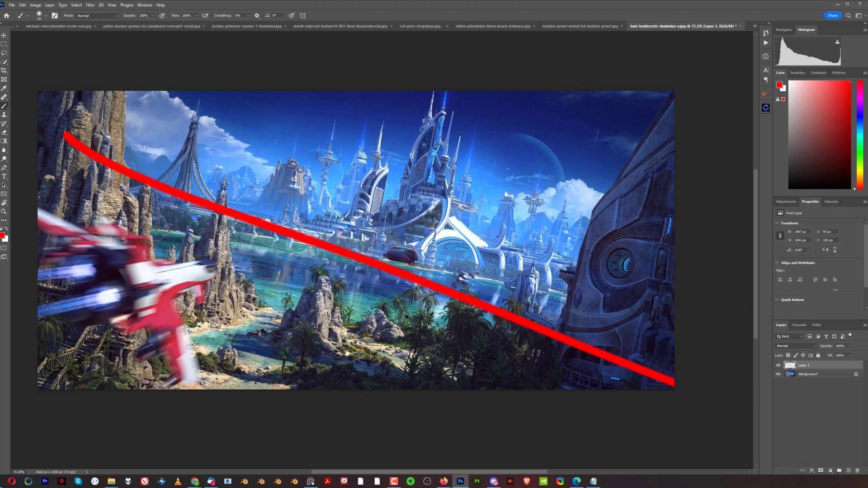
key(ctrl+z)
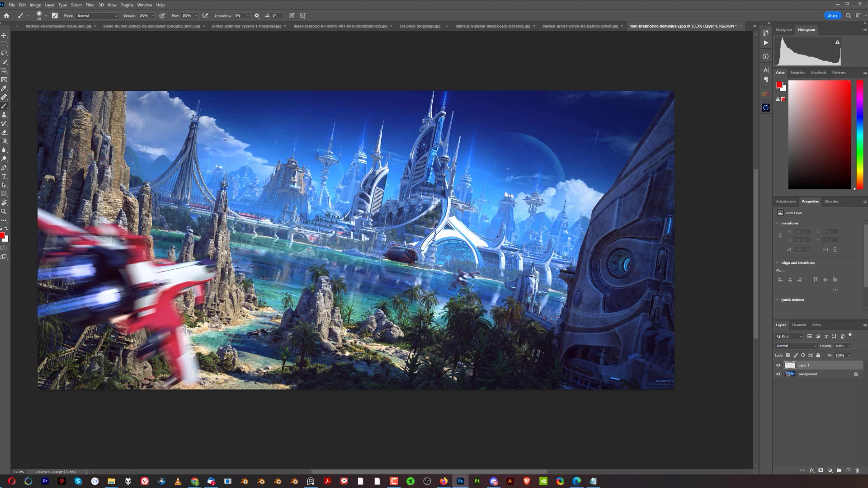
drag(105, 224, 529, 326)
mouse_move(330, 150)
mouse_down()
mouse_move(455, 178)
mouse_move(594, 177)
mouse_up()
key(ctrl+z)
key(ctrl+z)
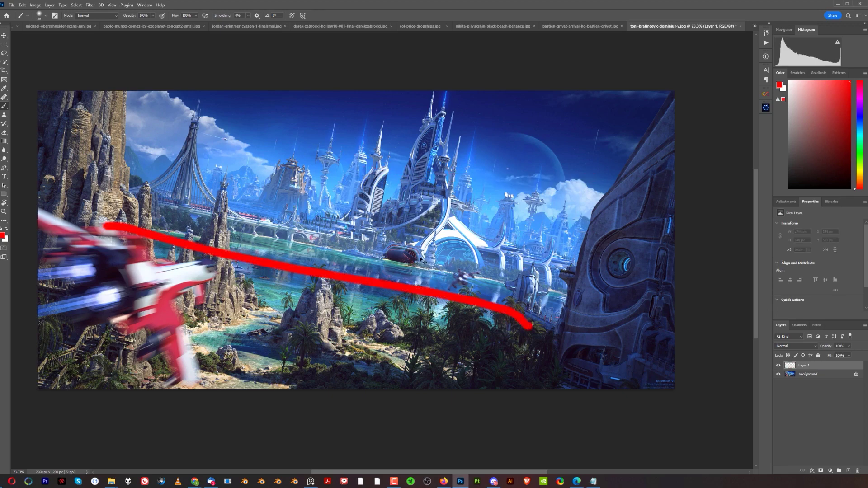
mouse_move(402, 191)
mouse_down()
mouse_move(439, 256)
mouse_move(584, 144)
mouse_up()
key(ctrl+z)
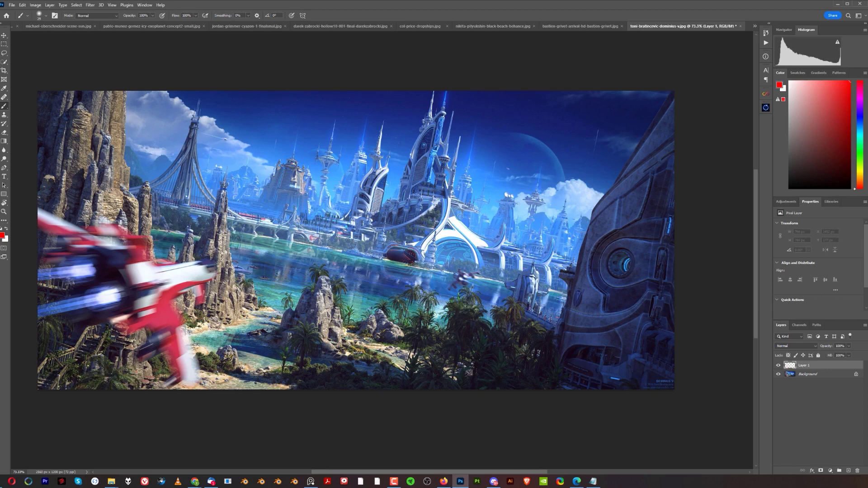